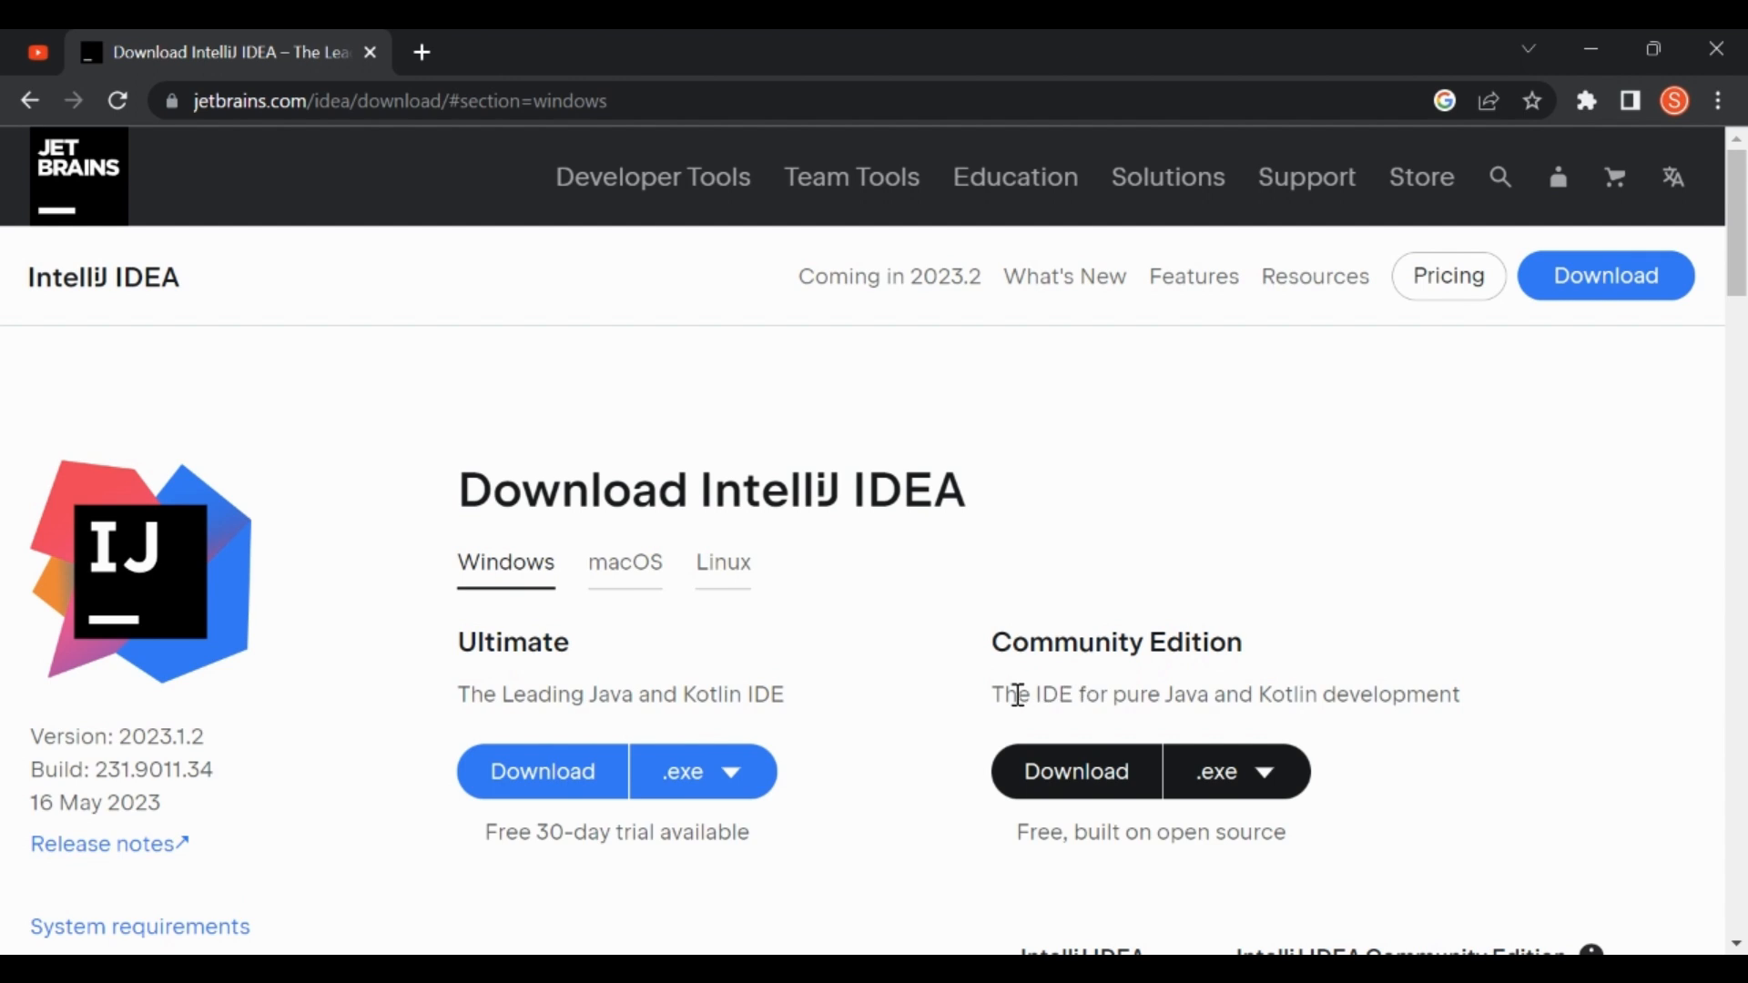
- Download the Windows .exe installer of IntelliJ IDEA Community Edition
{"action": "left_click", "coordinate": [605, 570]}
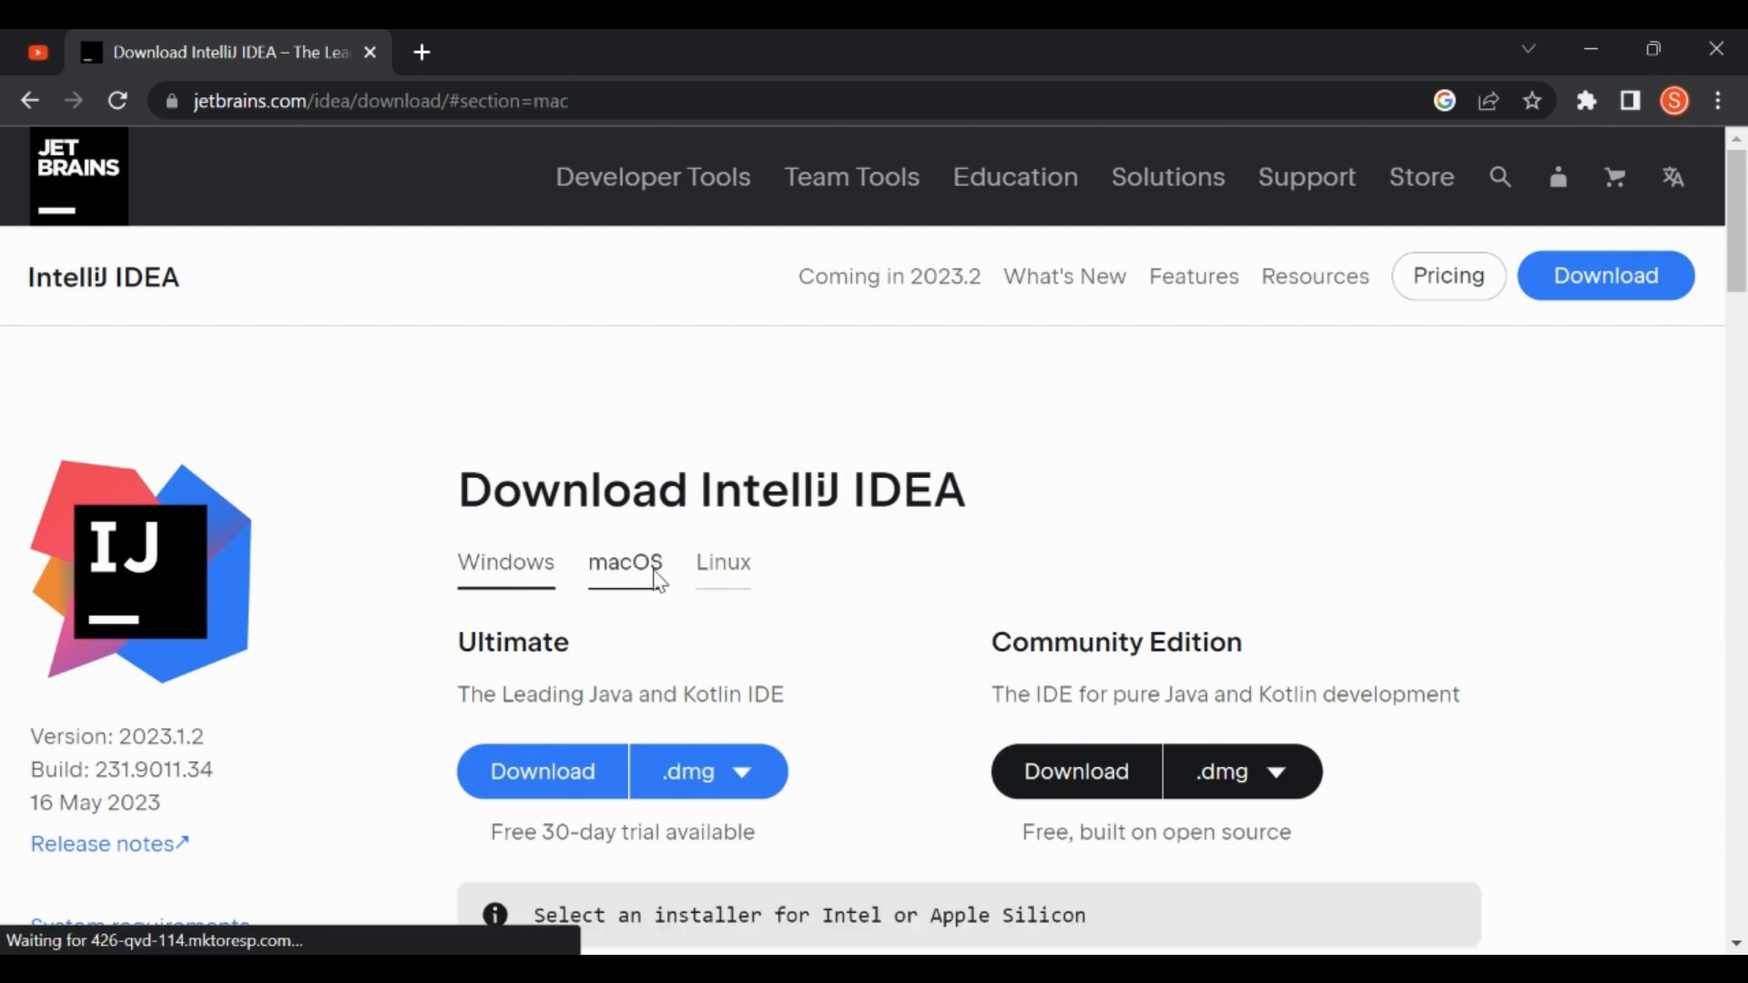
{"action": "left_click", "coordinate": [721, 581]}
{"action": "left_click", "coordinate": [503, 573]}
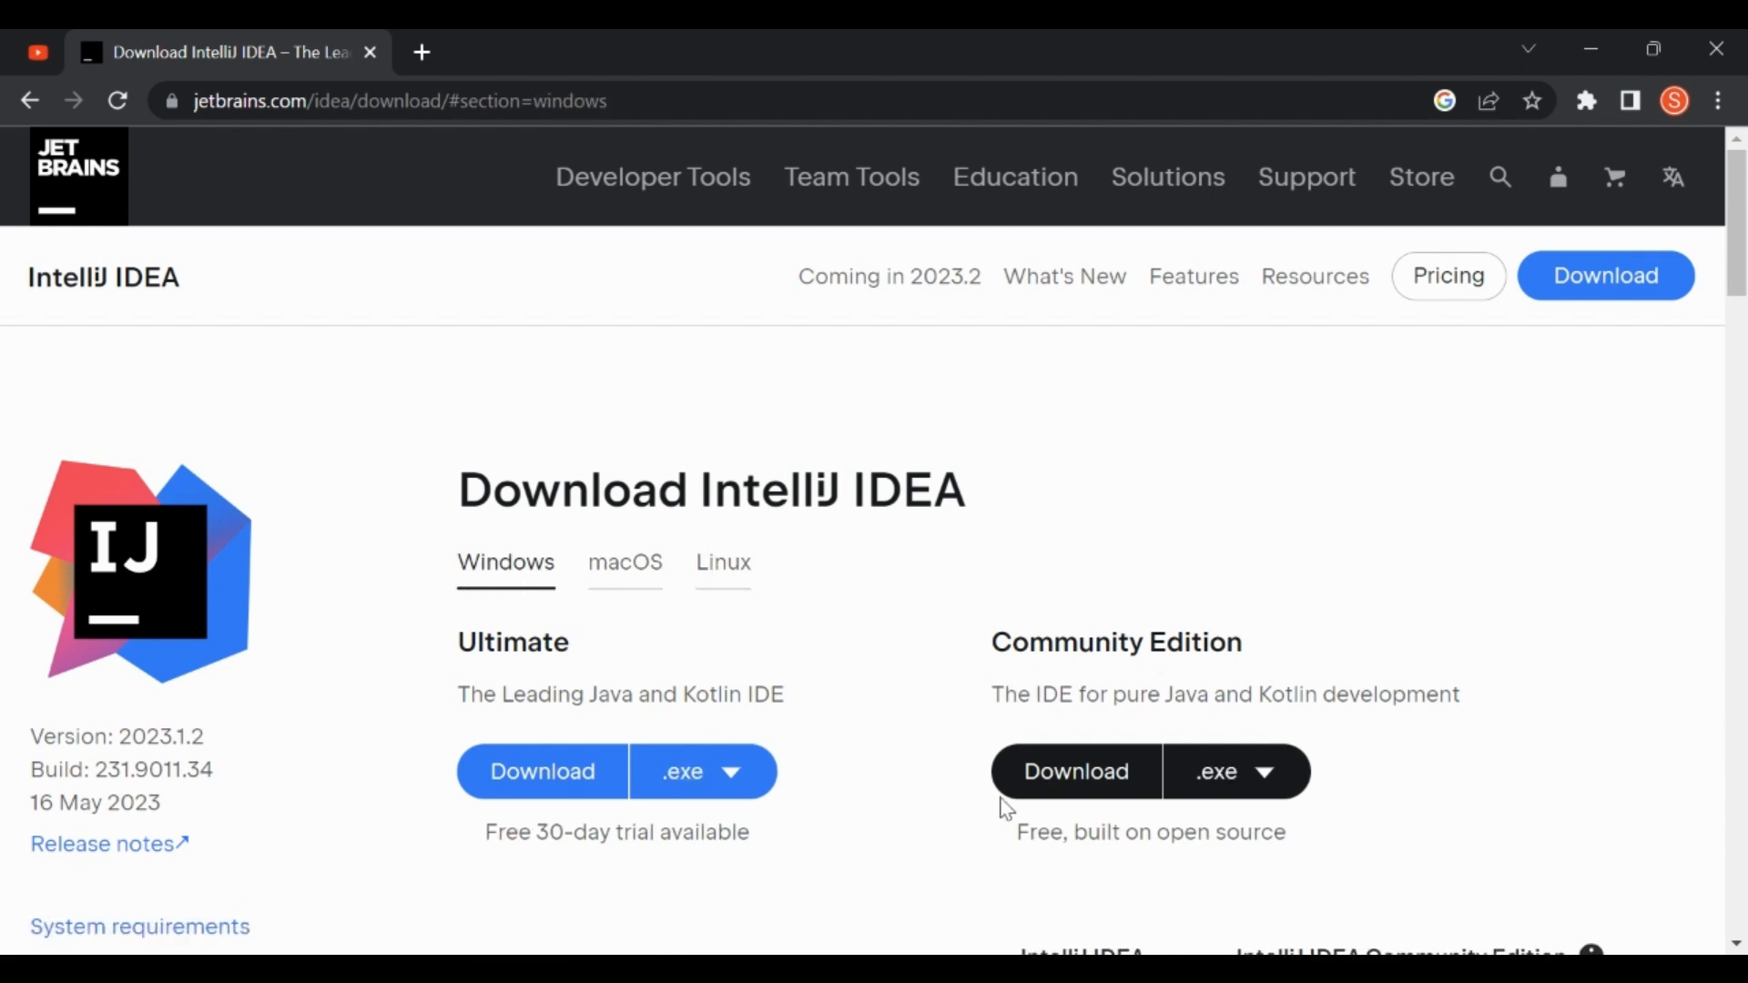
{"action": "left_click", "coordinate": [1072, 790]}
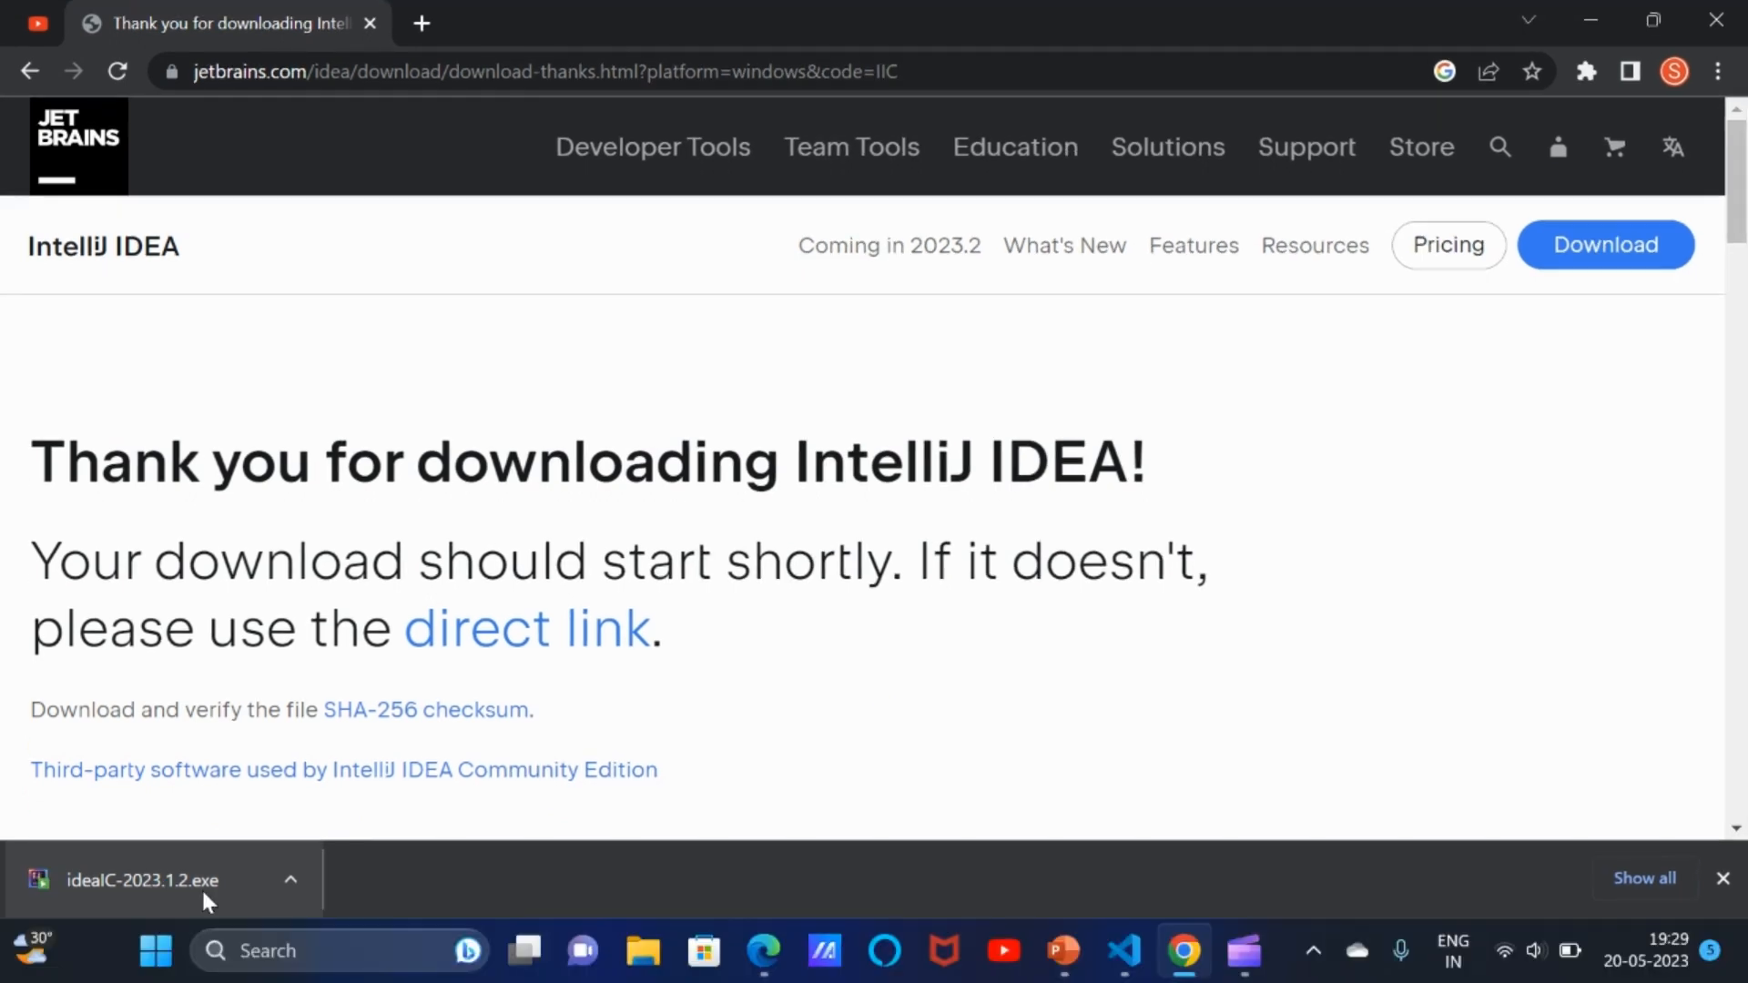
- Show the downloaded ideaIC-2023.1.2 installer in its folder and launch it
{"action": "left_click", "coordinate": [294, 881]}
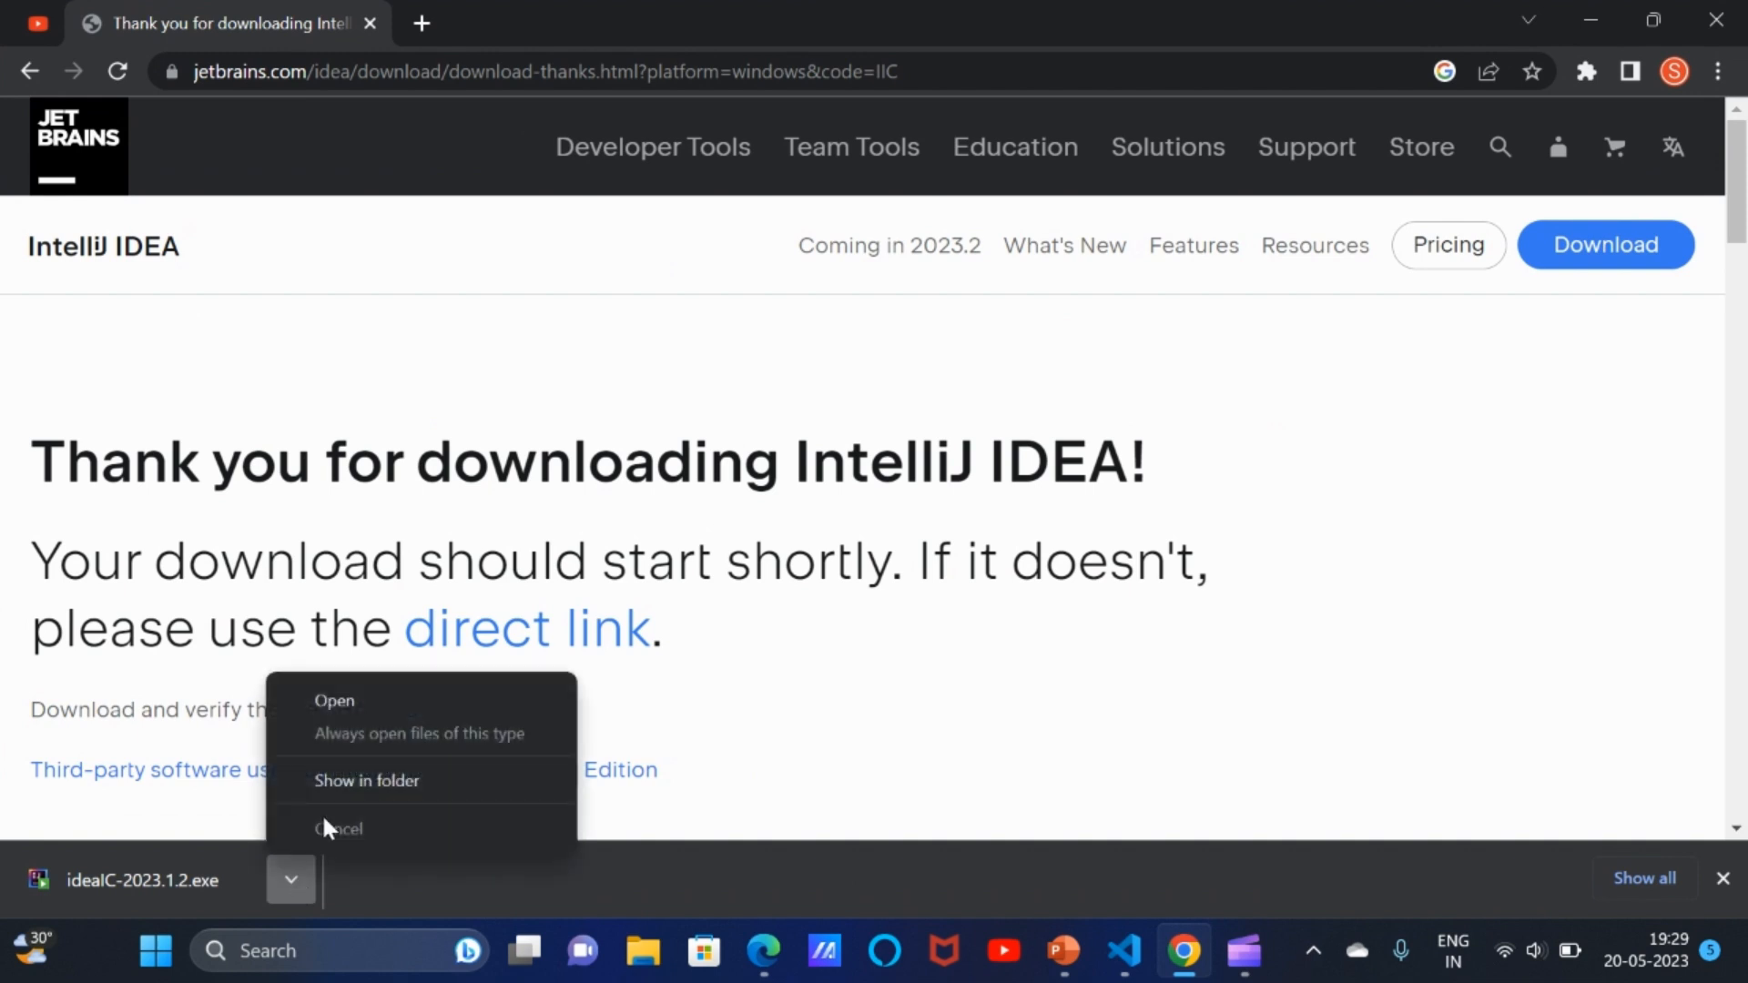
{"action": "left_click", "coordinate": [355, 780]}
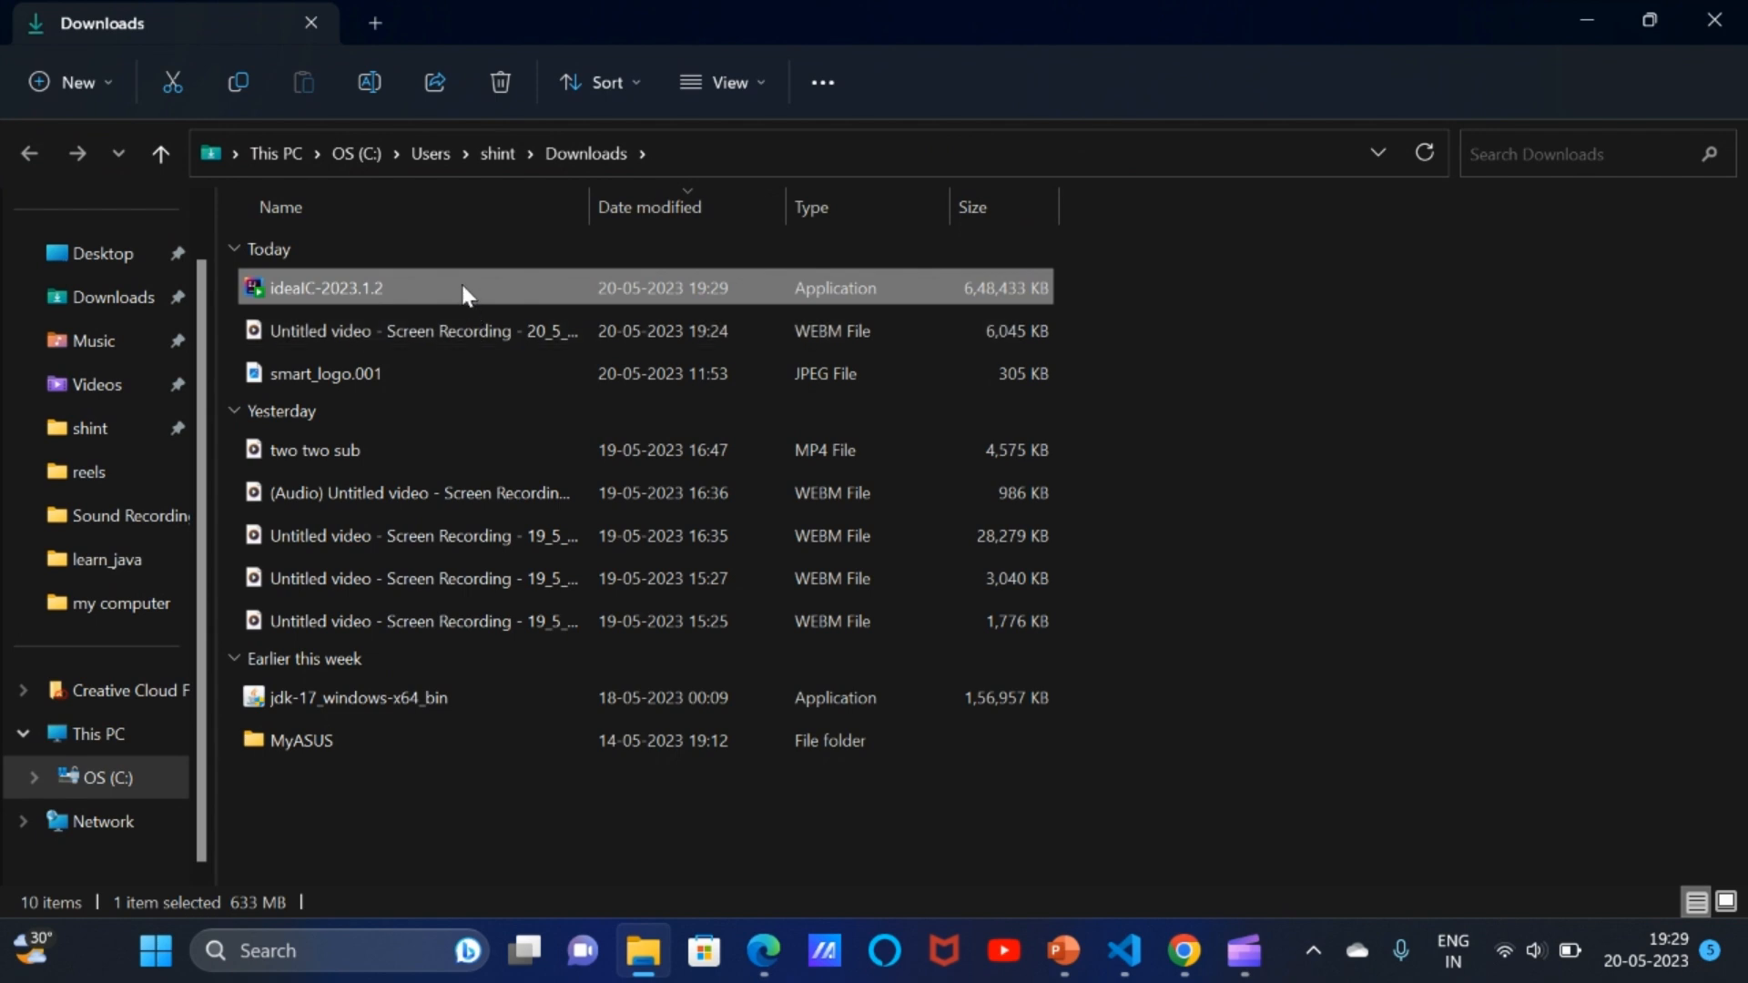
{"action": "double_click", "coordinate": [462, 286]}
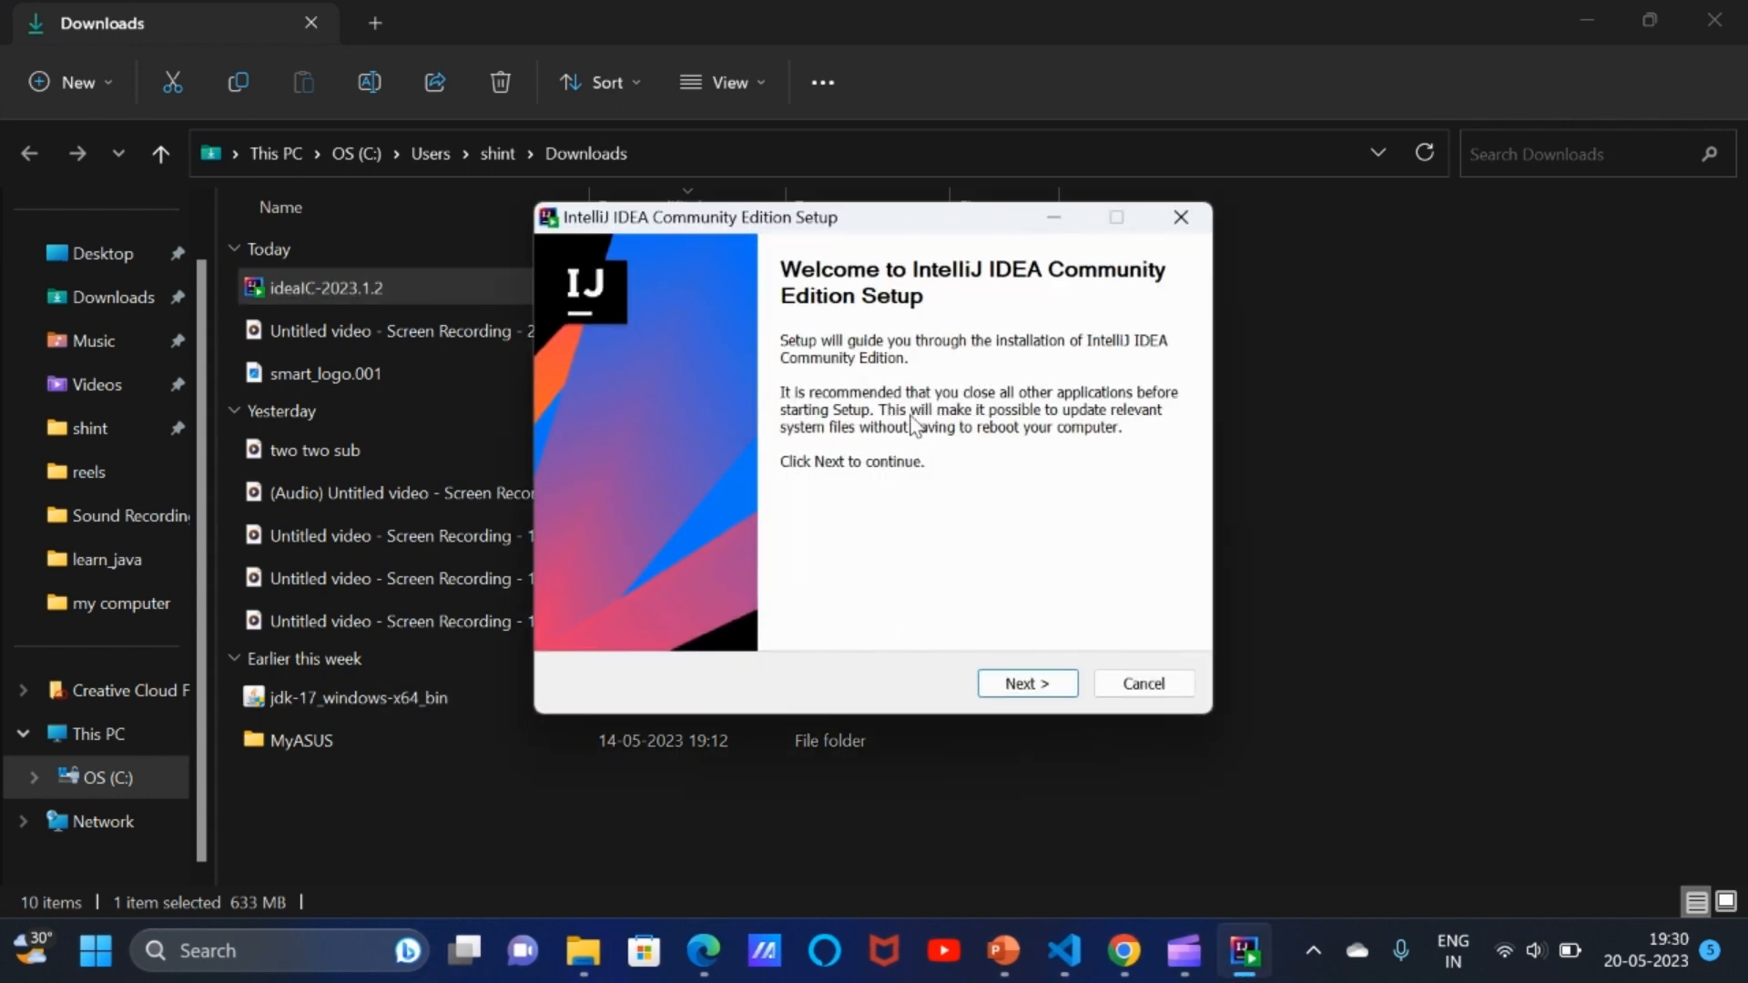
- Install to the default destination and JetBrains Start Menu folder, with a desktop shortcut and the "bin" folder added to the PATH
{"action": "left_click", "coordinate": [1057, 694]}
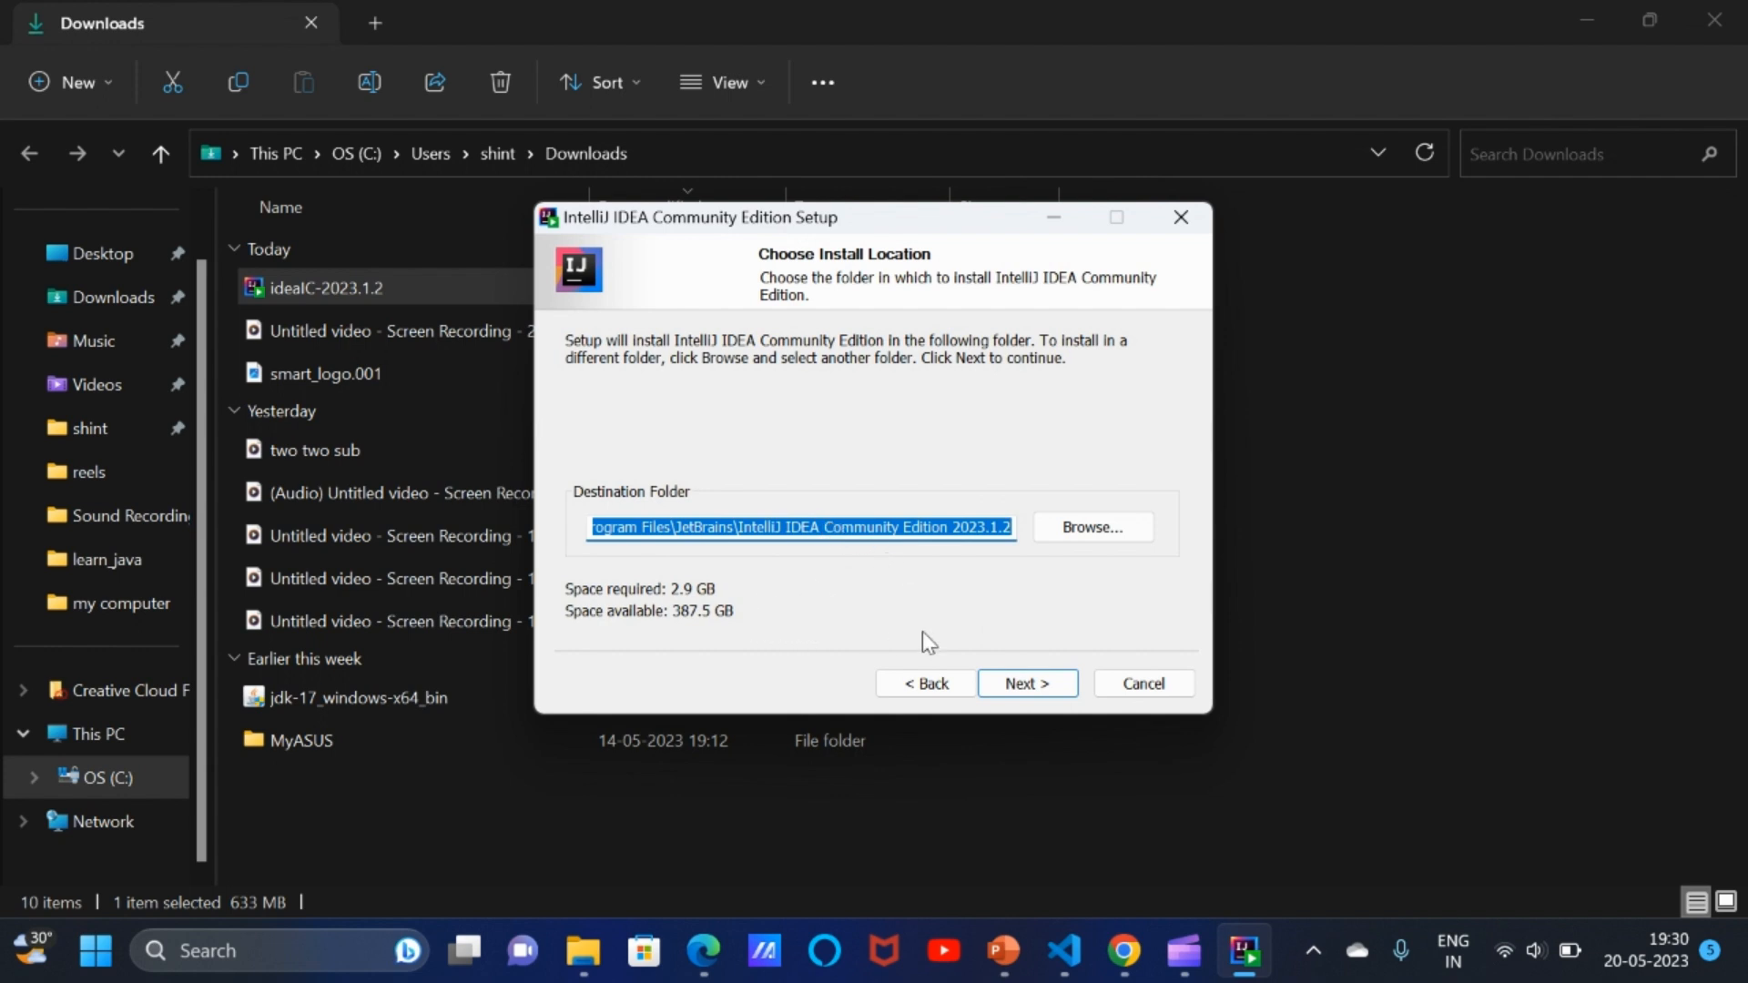
{"action": "left_click", "coordinate": [1008, 692]}
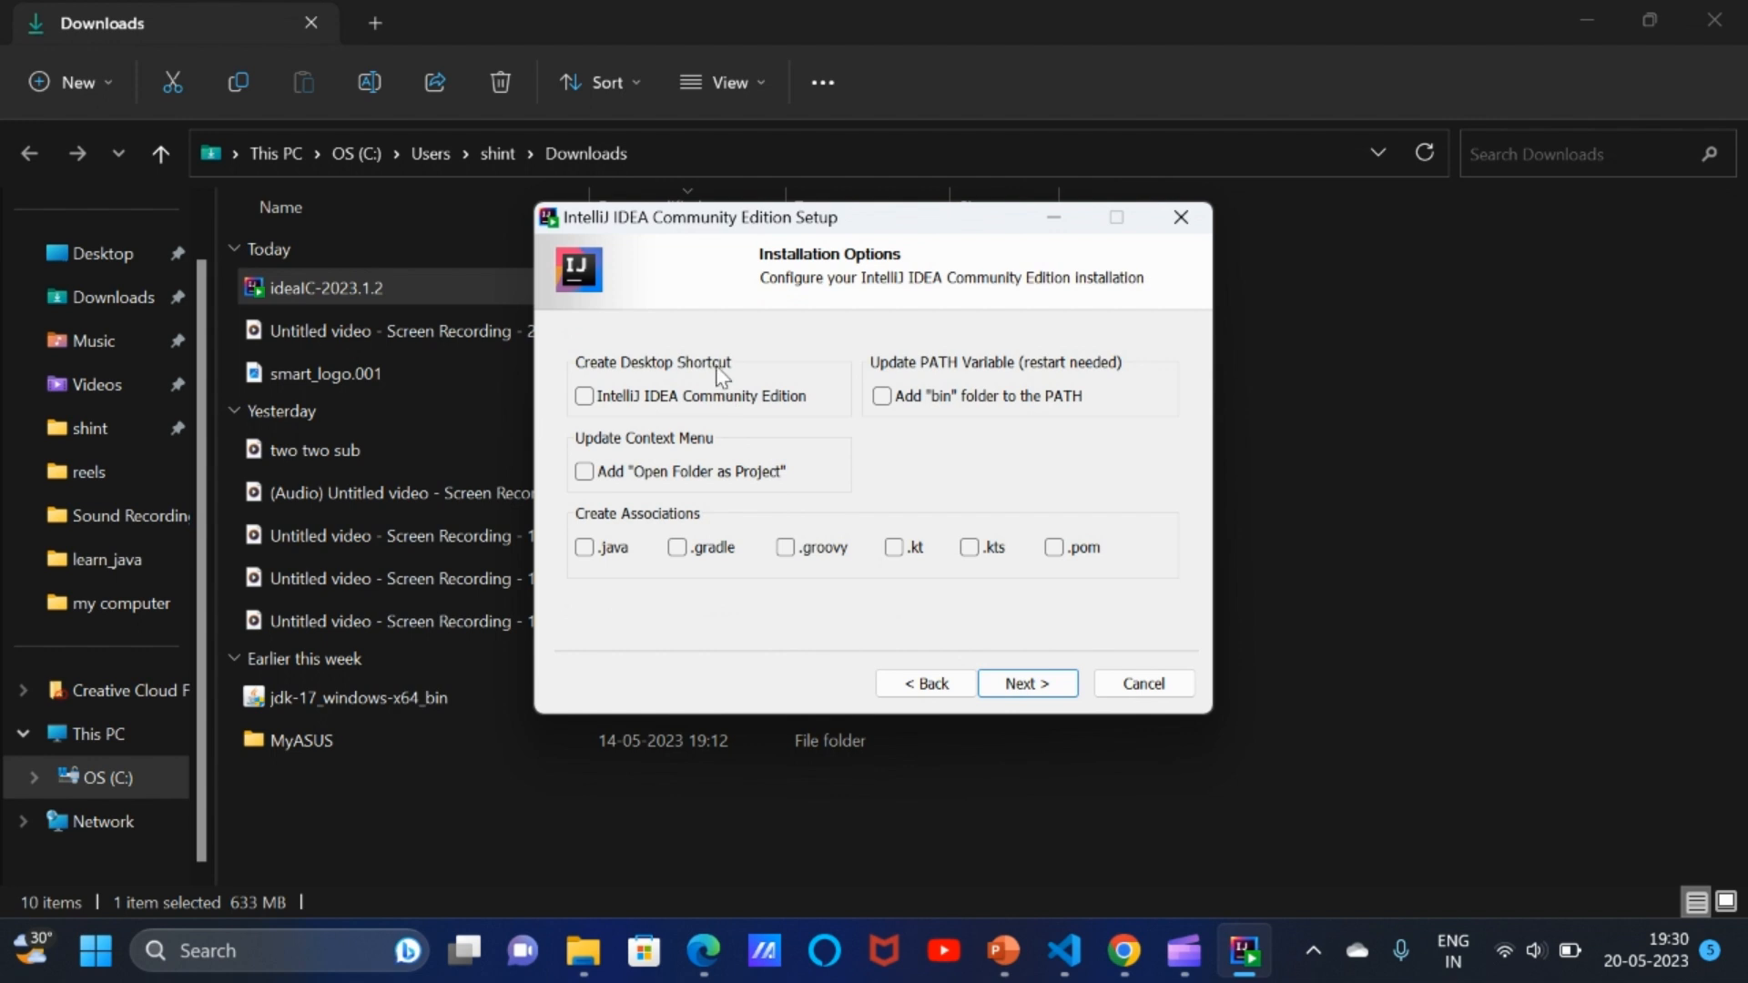
{"action": "left_click", "coordinate": [587, 399]}
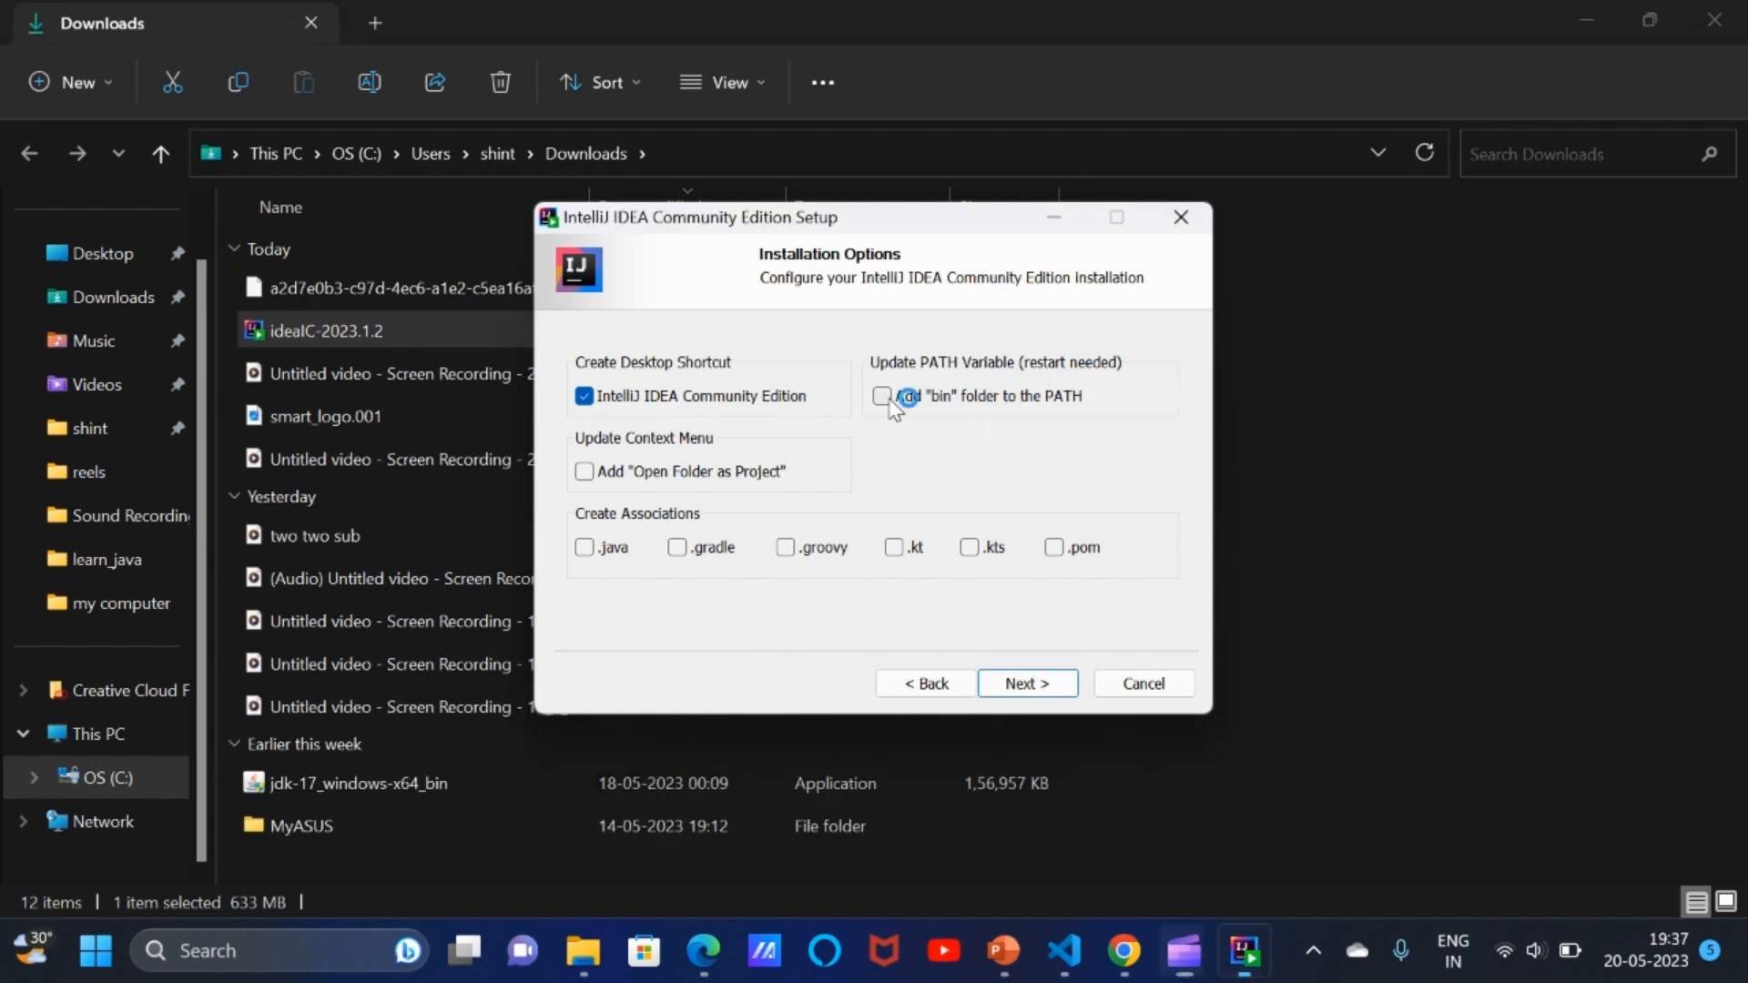
{"action": "left_click", "coordinate": [881, 397]}
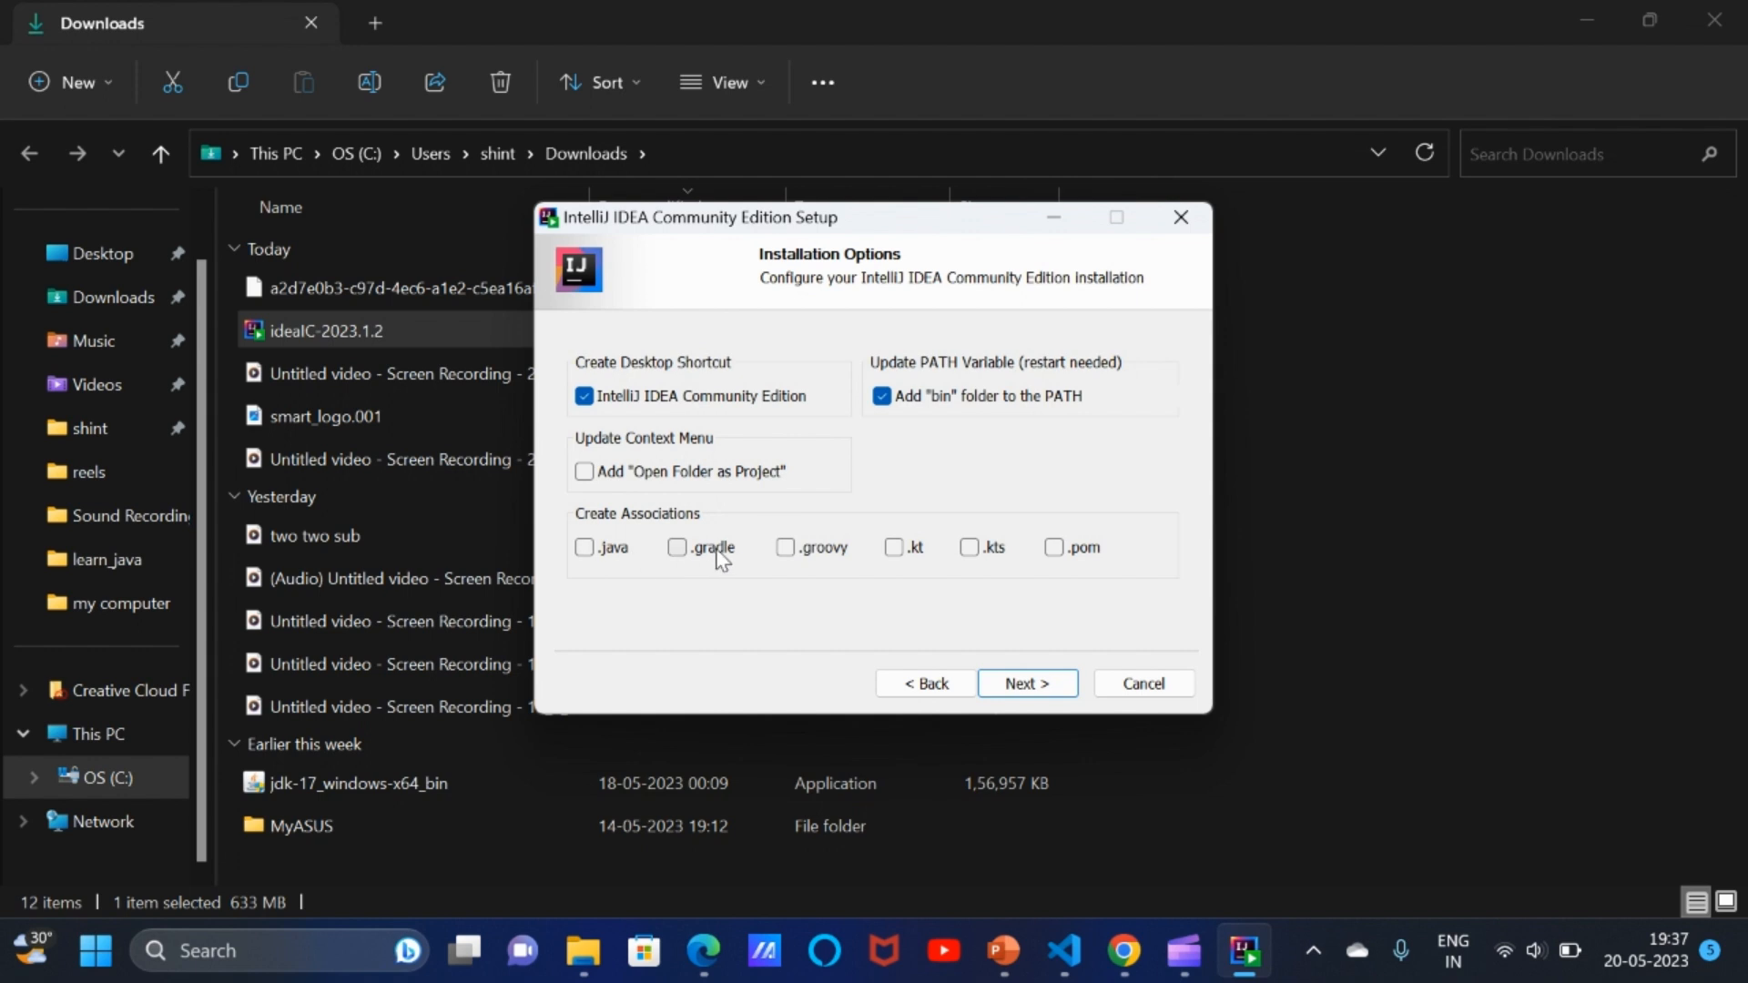
{"action": "left_click", "coordinate": [1022, 685]}
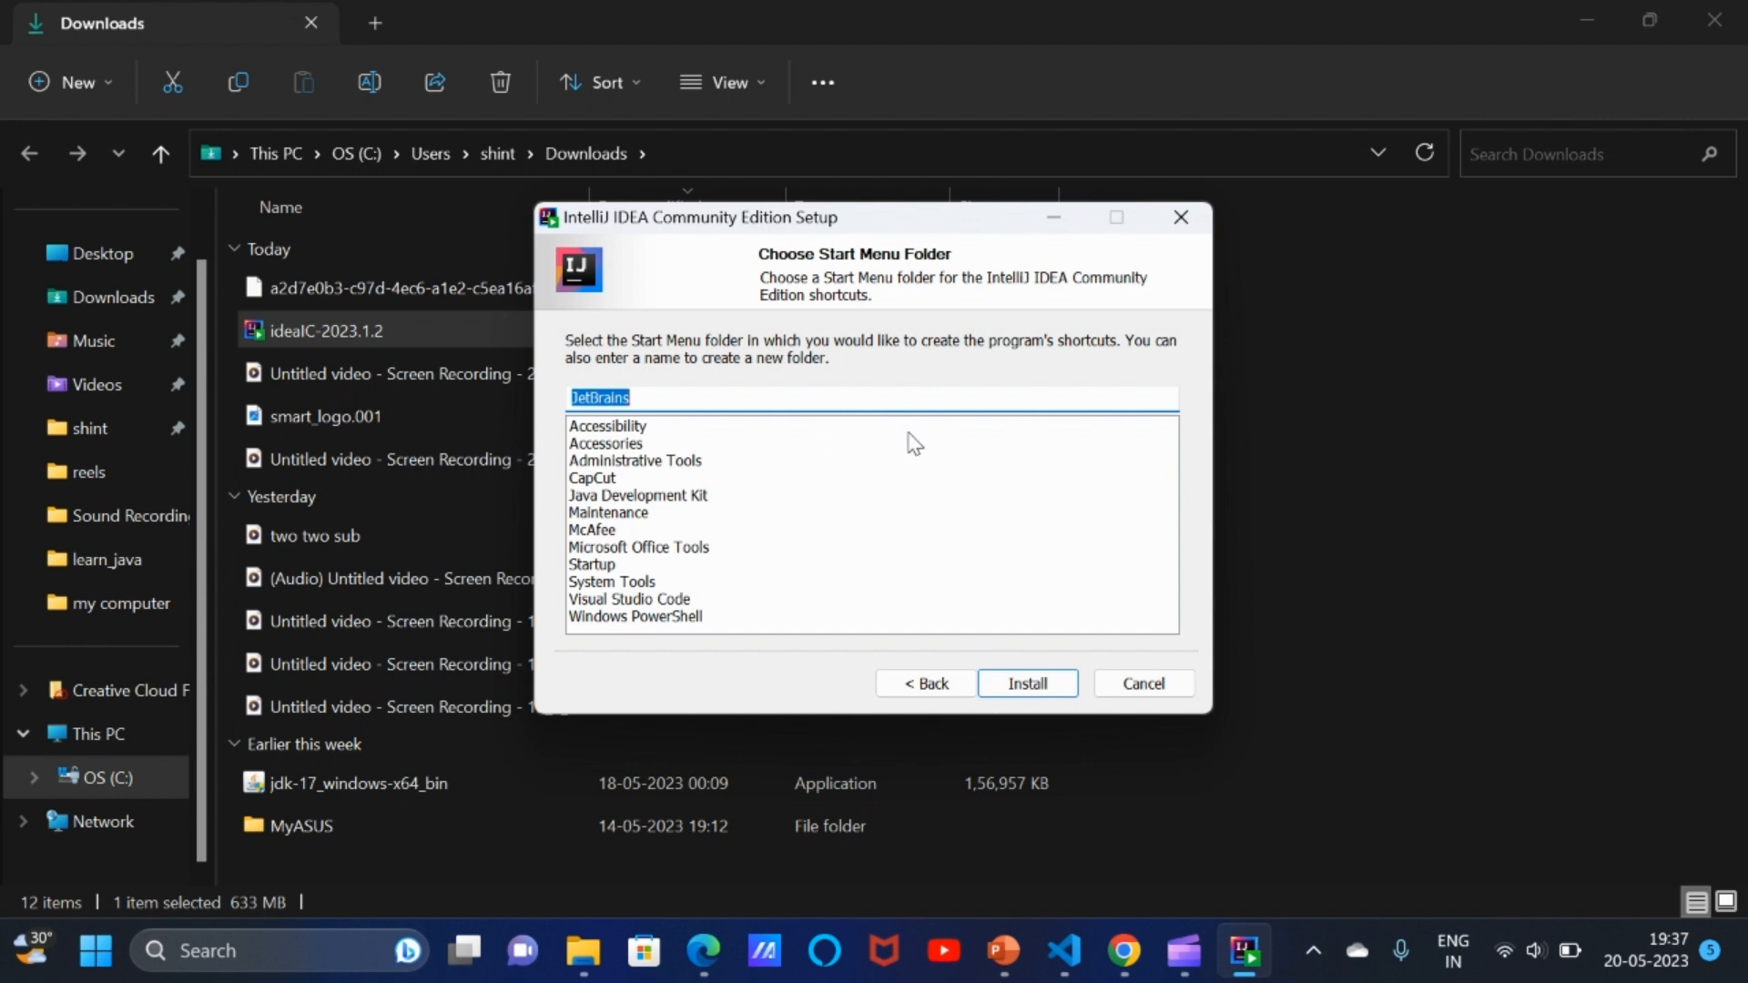
{"action": "left_click", "coordinate": [1042, 689]}
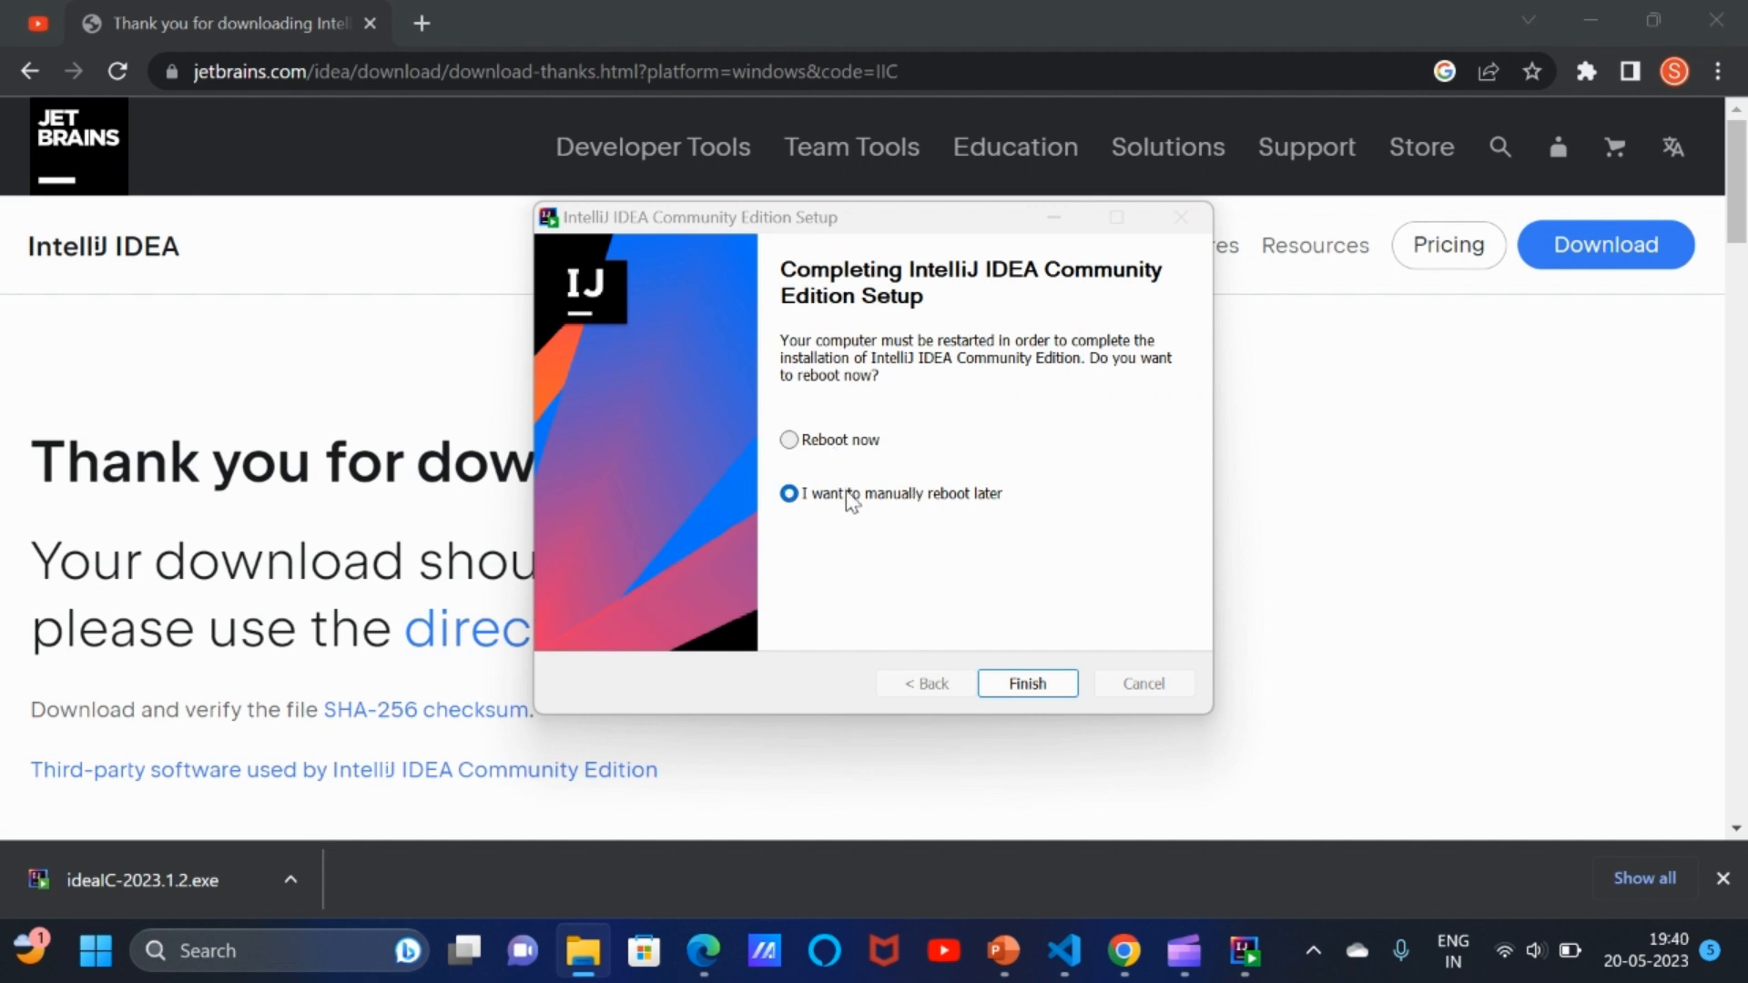
- Finish the setup with the Reboot now option and minimize the browser window
{"action": "left_click", "coordinate": [788, 440]}
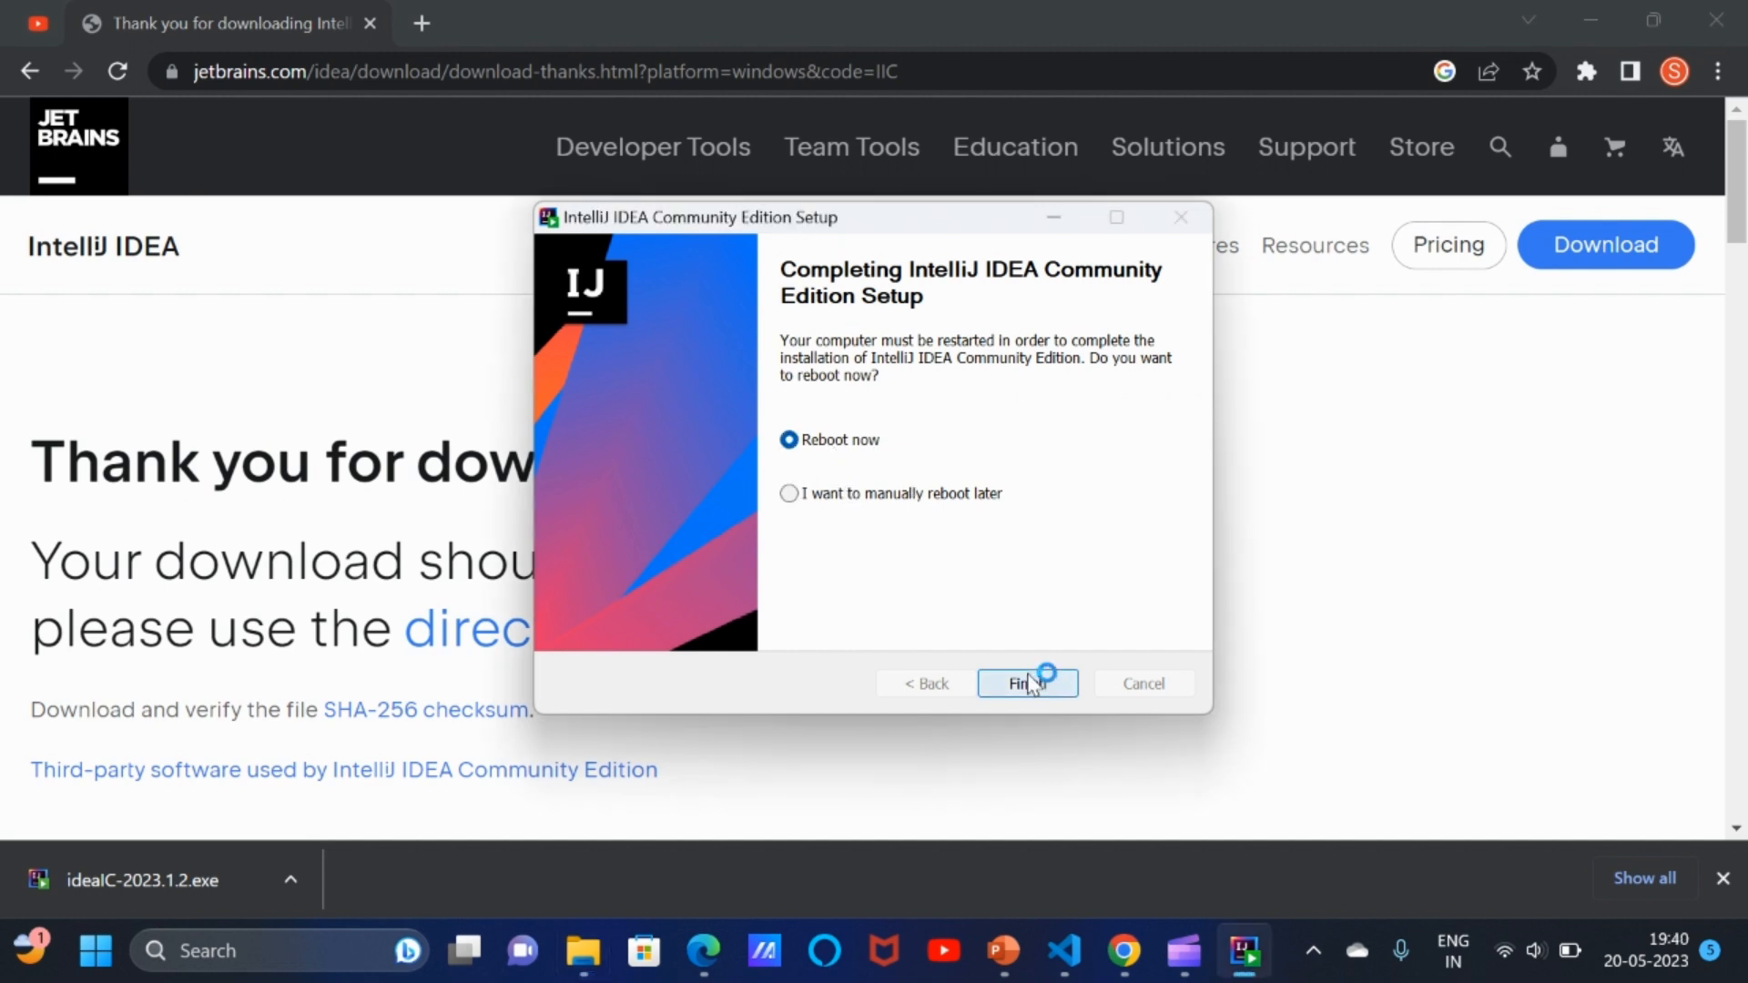
{"action": "left_click", "coordinate": [1038, 684]}
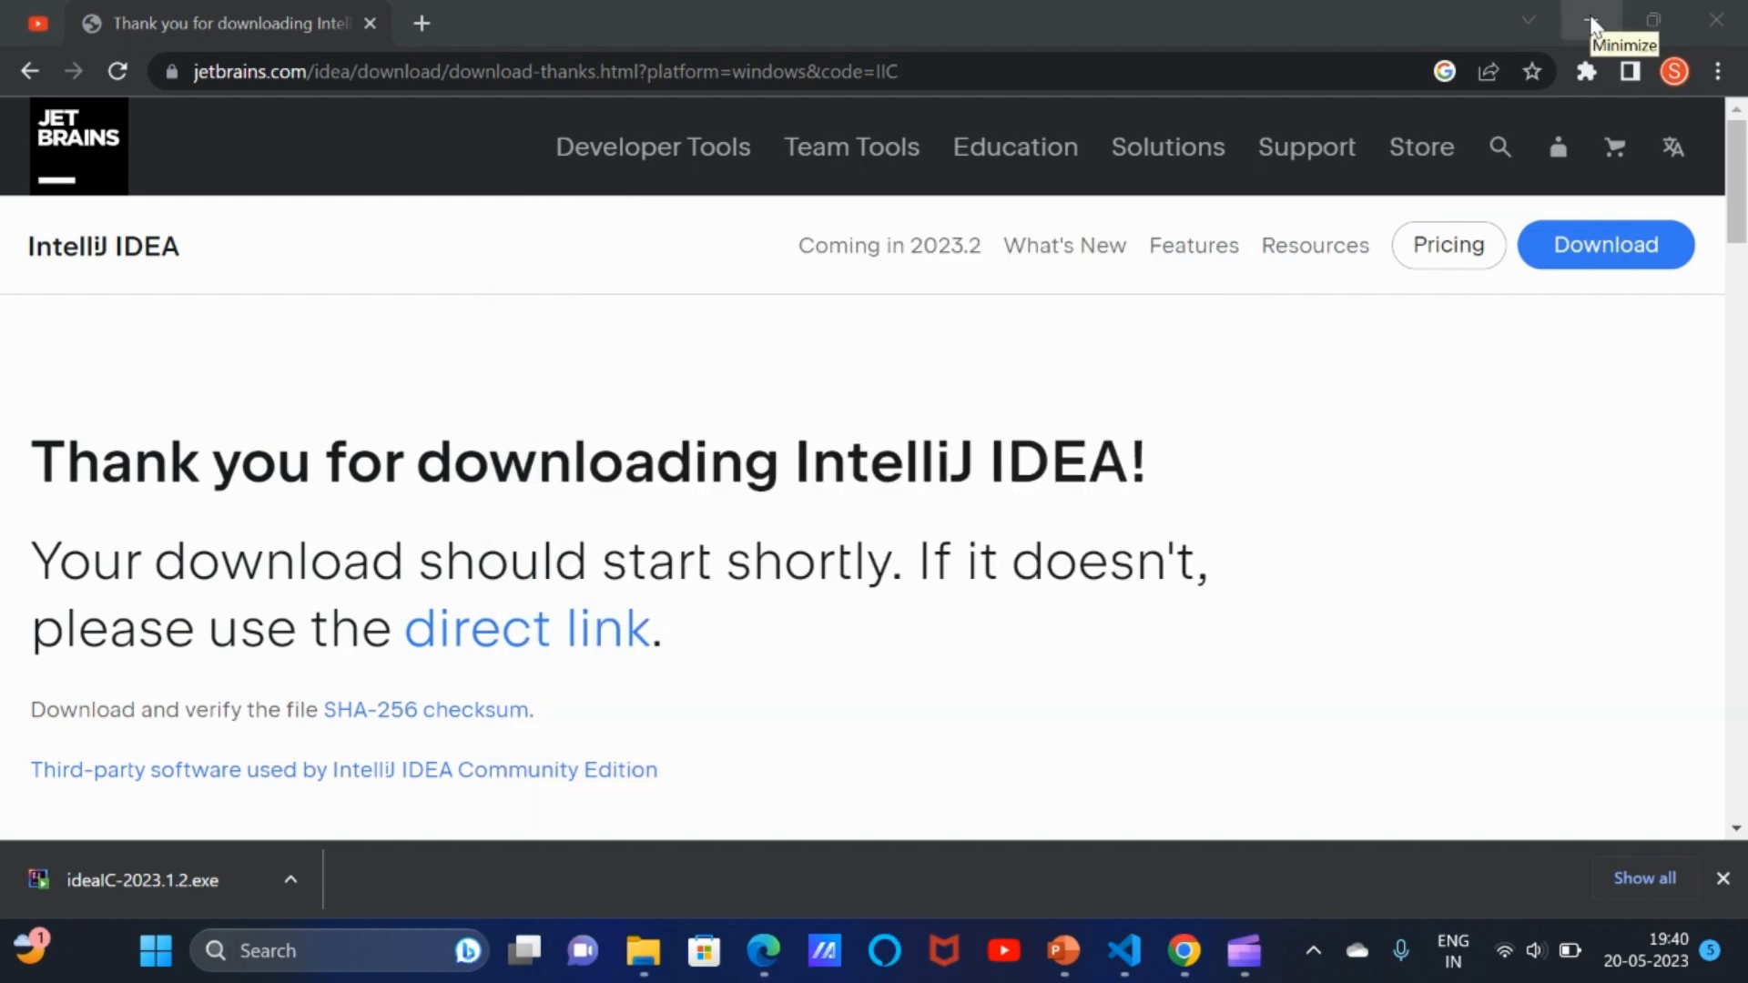
{"action": "left_click", "coordinate": [1590, 20]}
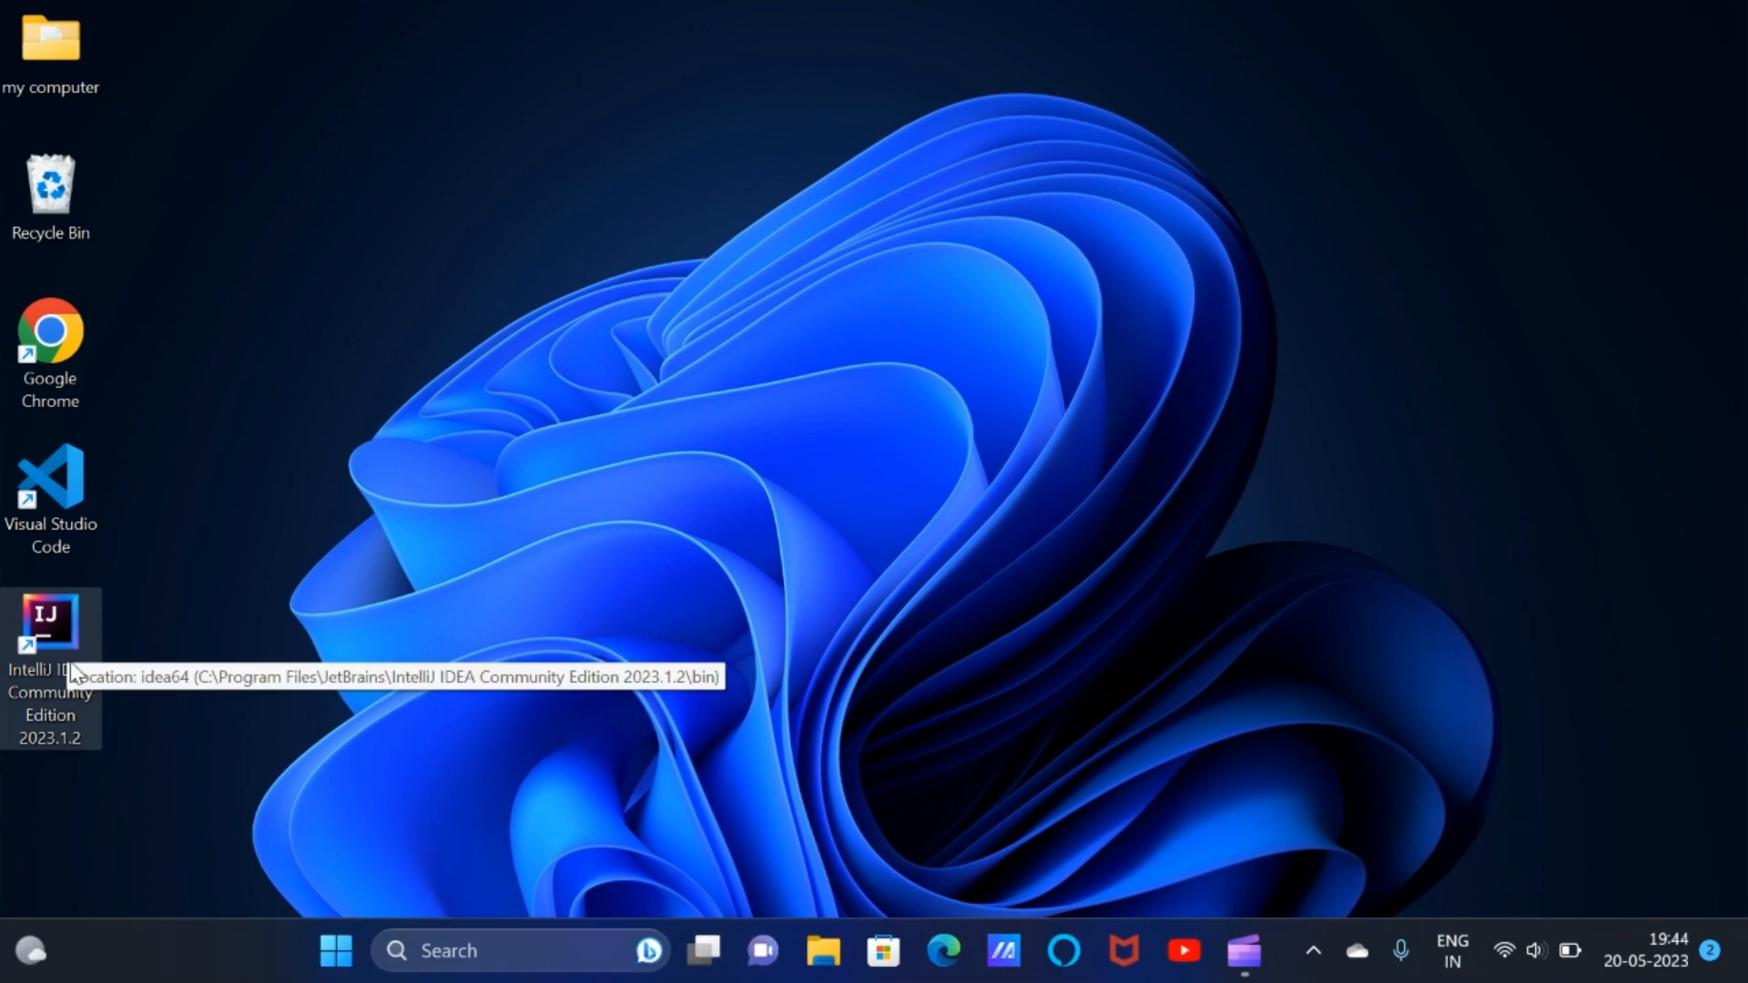
- Launch IntelliJ IDEA from the desktop, accepting the user agreement and declining to send anonymous statistics
{"action": "double_click", "coordinate": [73, 674]}
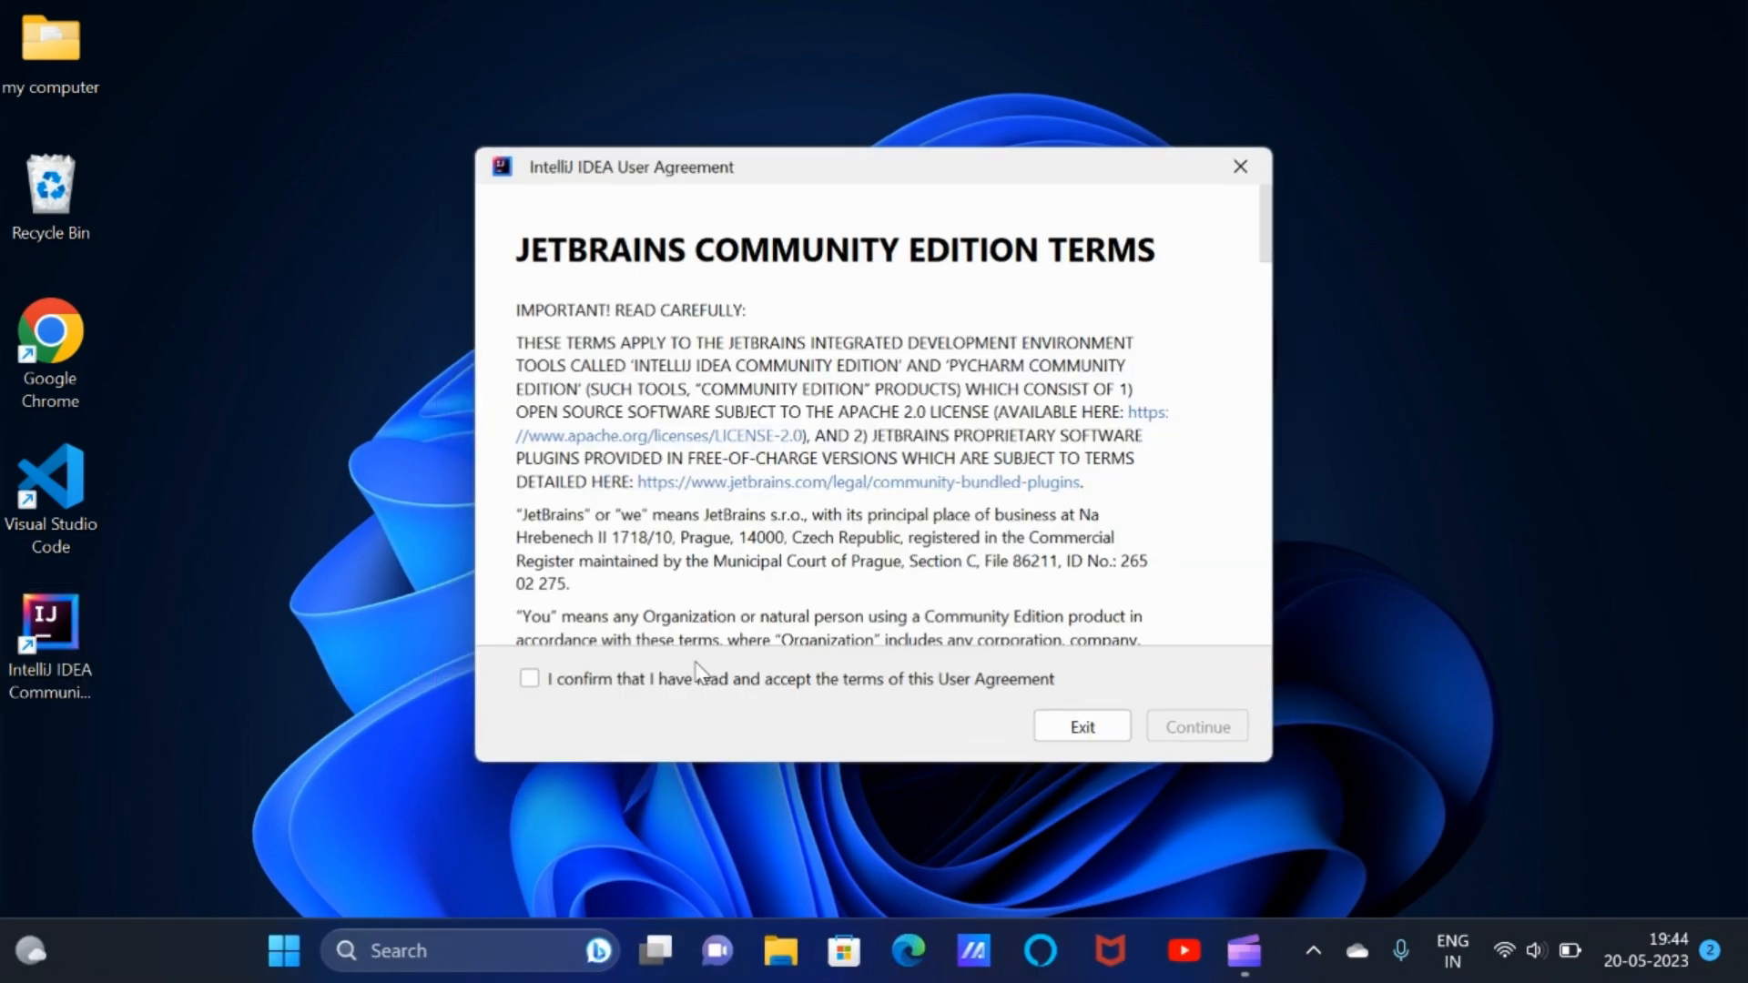
{"action": "left_click", "coordinate": [529, 681]}
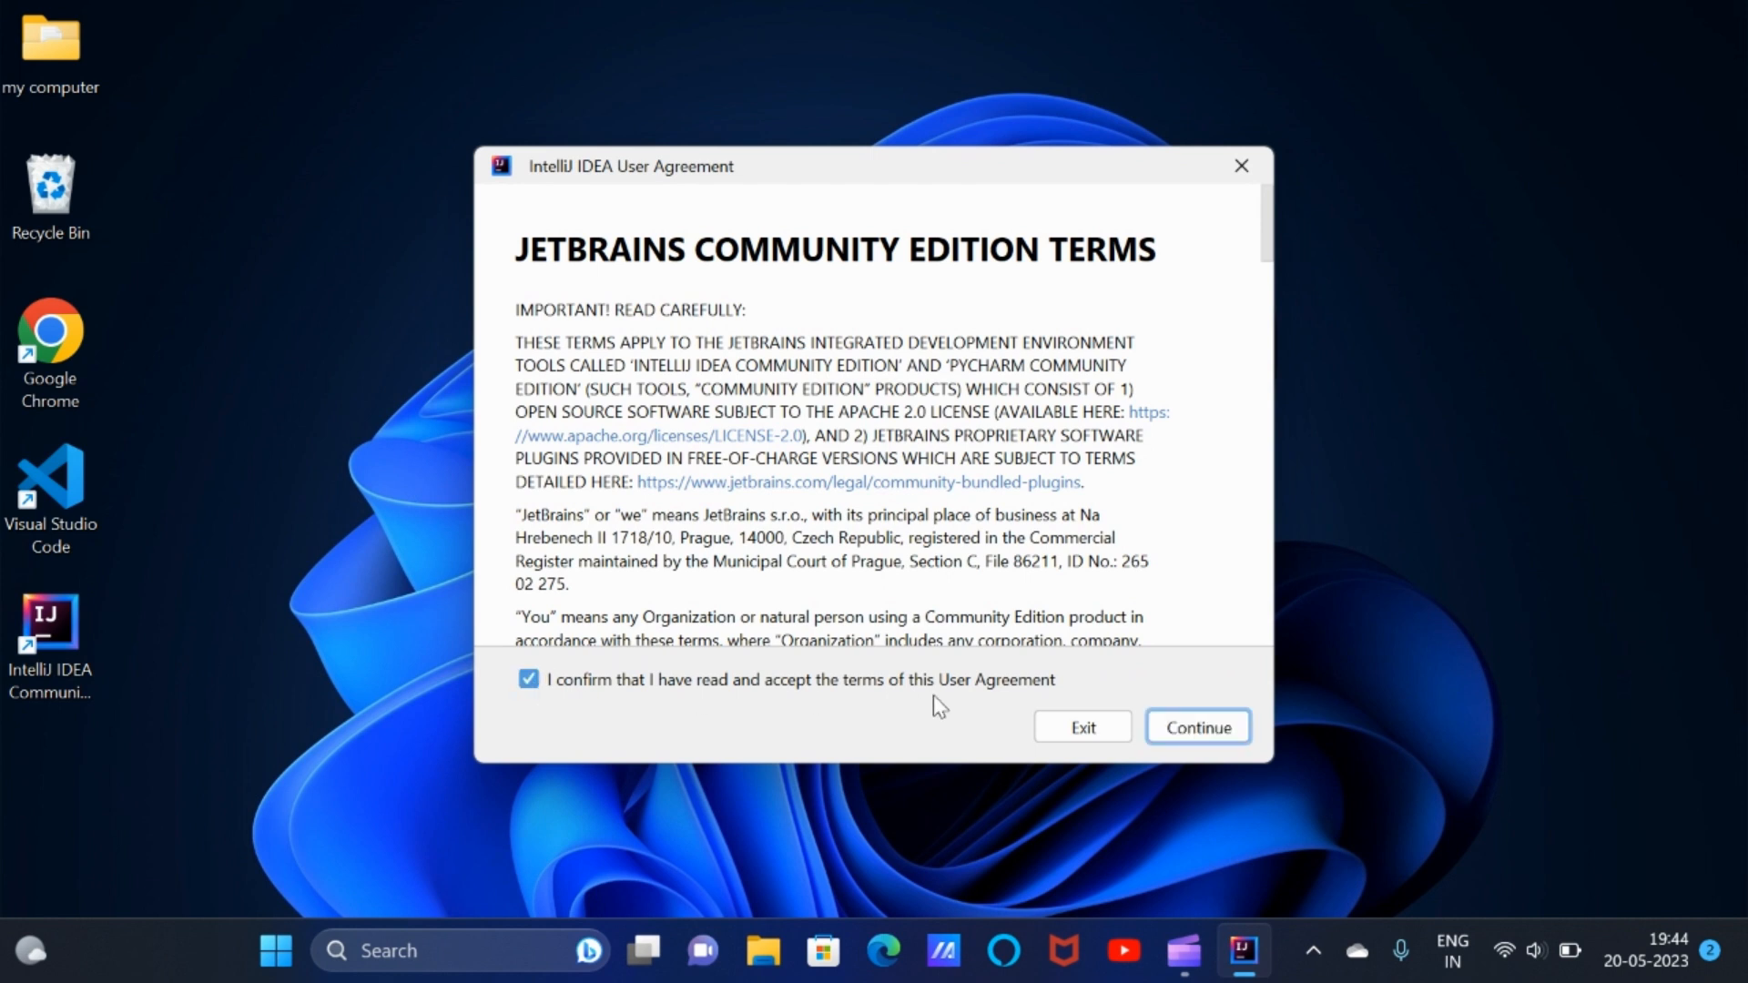
{"action": "left_click", "coordinate": [1204, 730]}
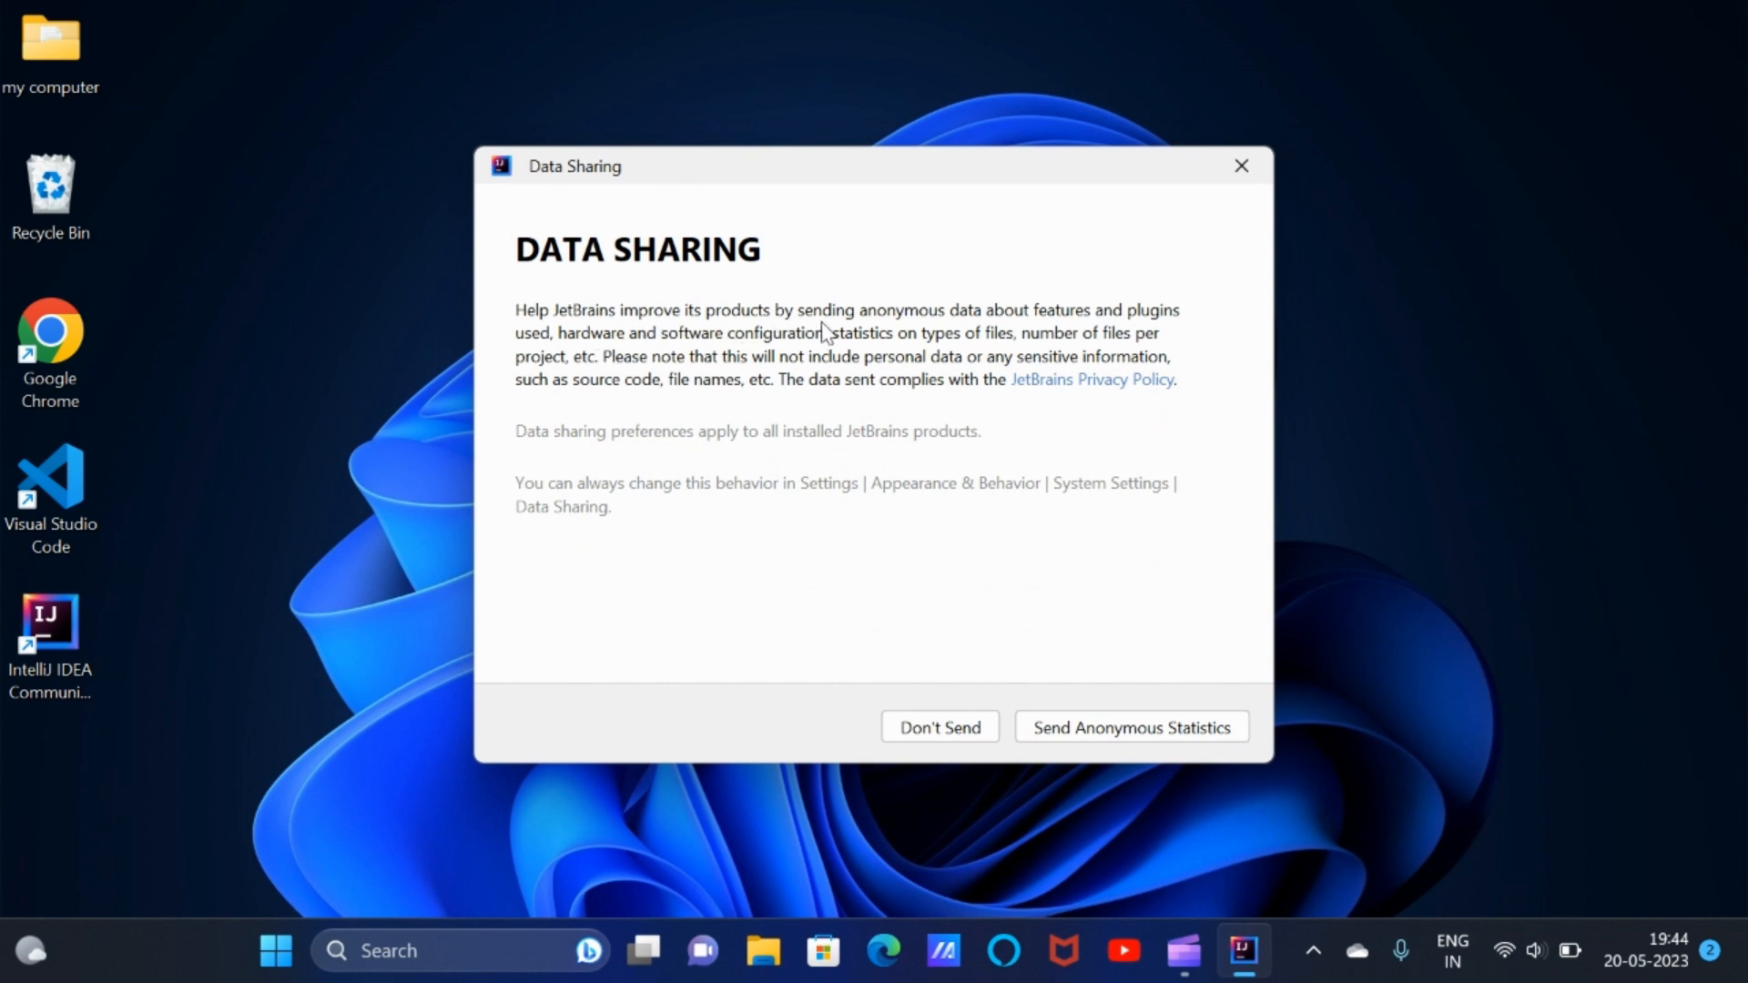
{"action": "left_click", "coordinate": [931, 739]}
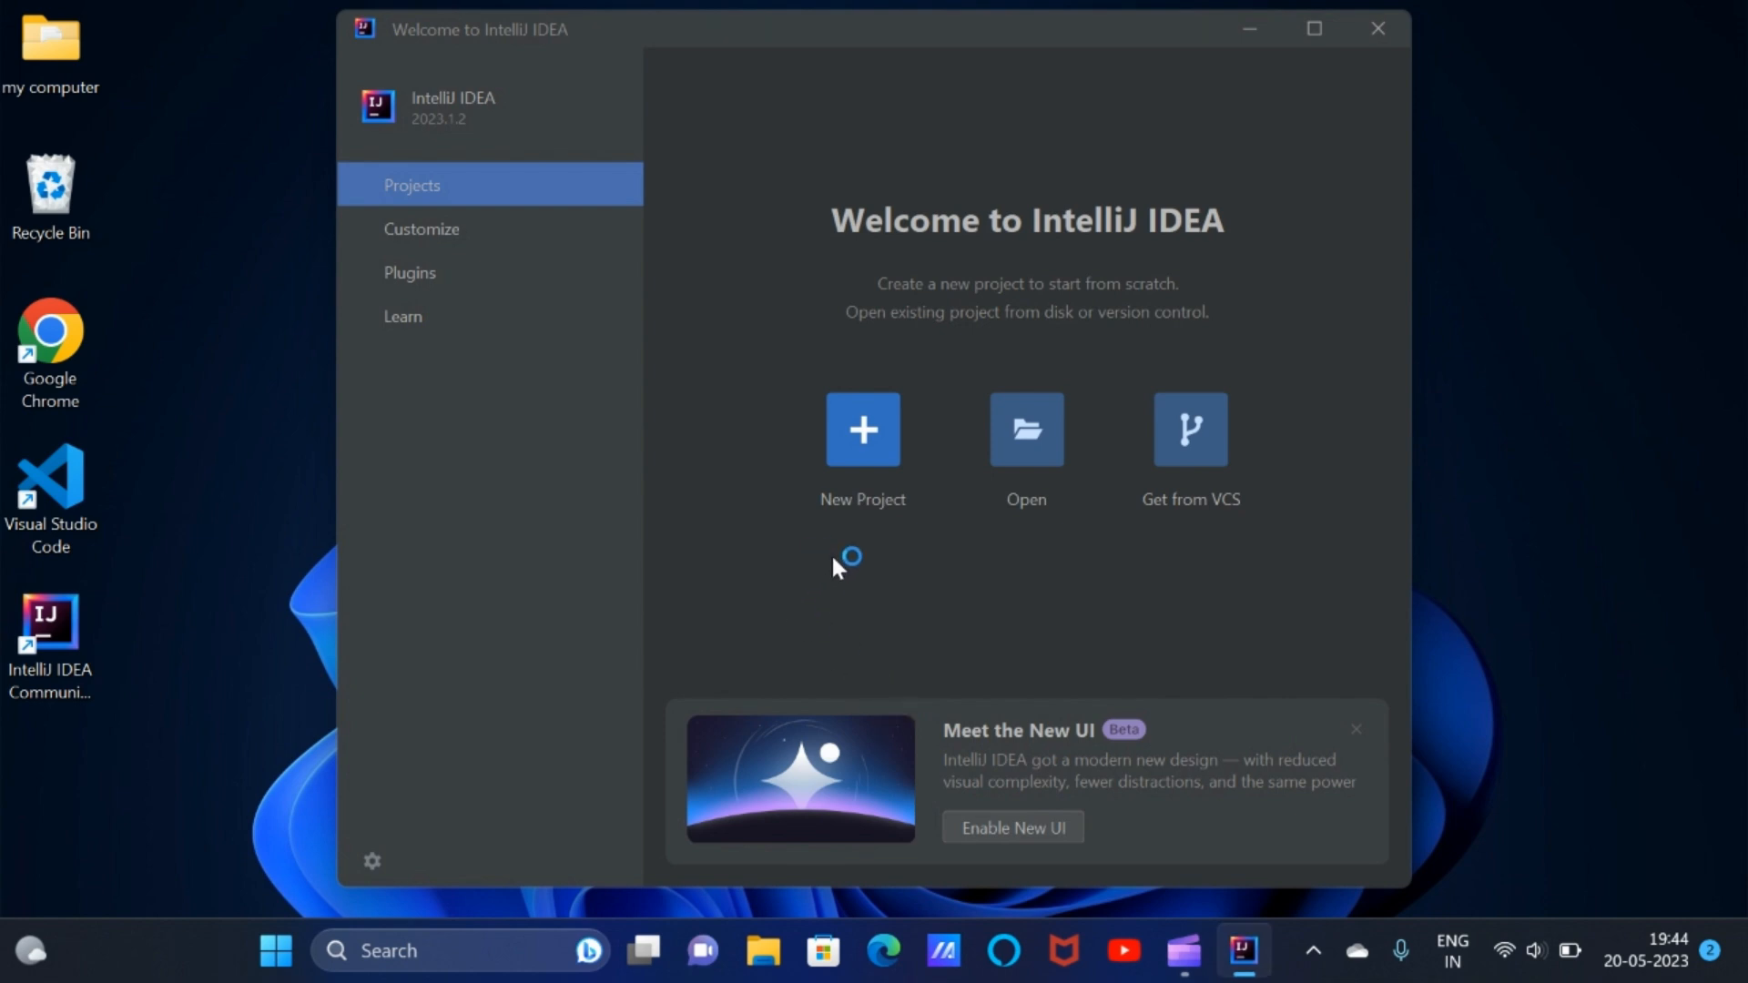
- Start a new project named Hello in the maximized welcome window and set its location to the current user's home folder
{"action": "left_click", "coordinate": [1311, 31]}
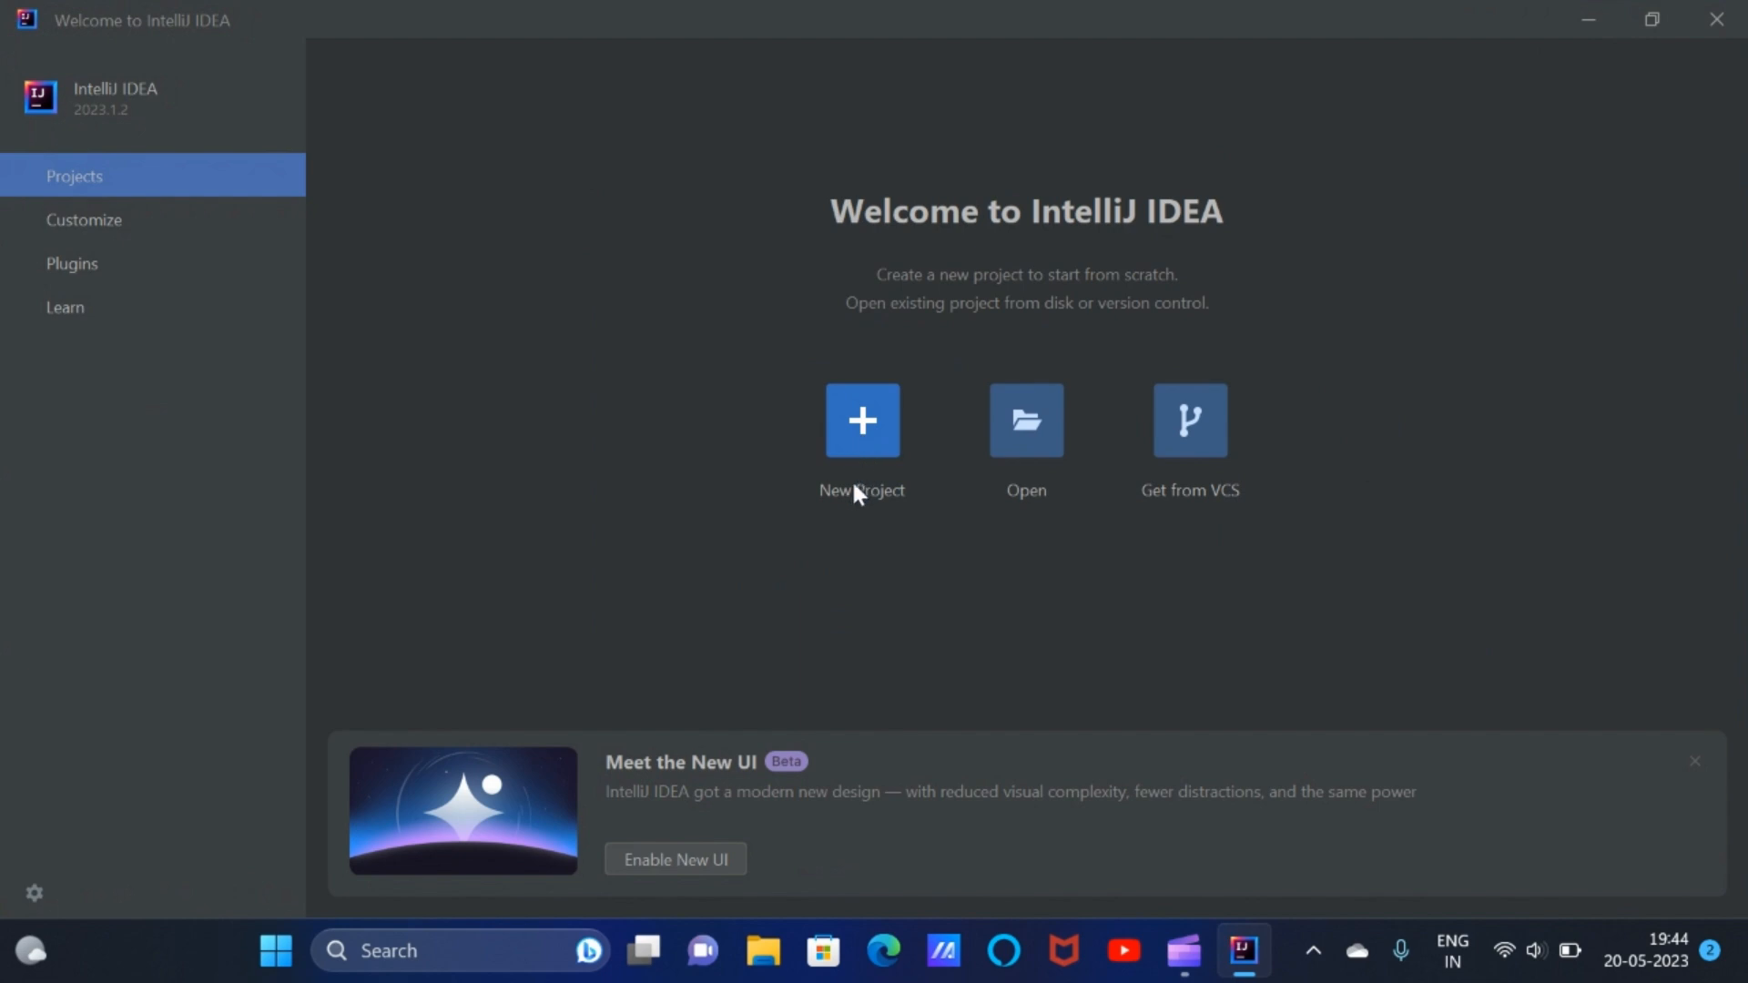
{"action": "left_click", "coordinate": [854, 439]}
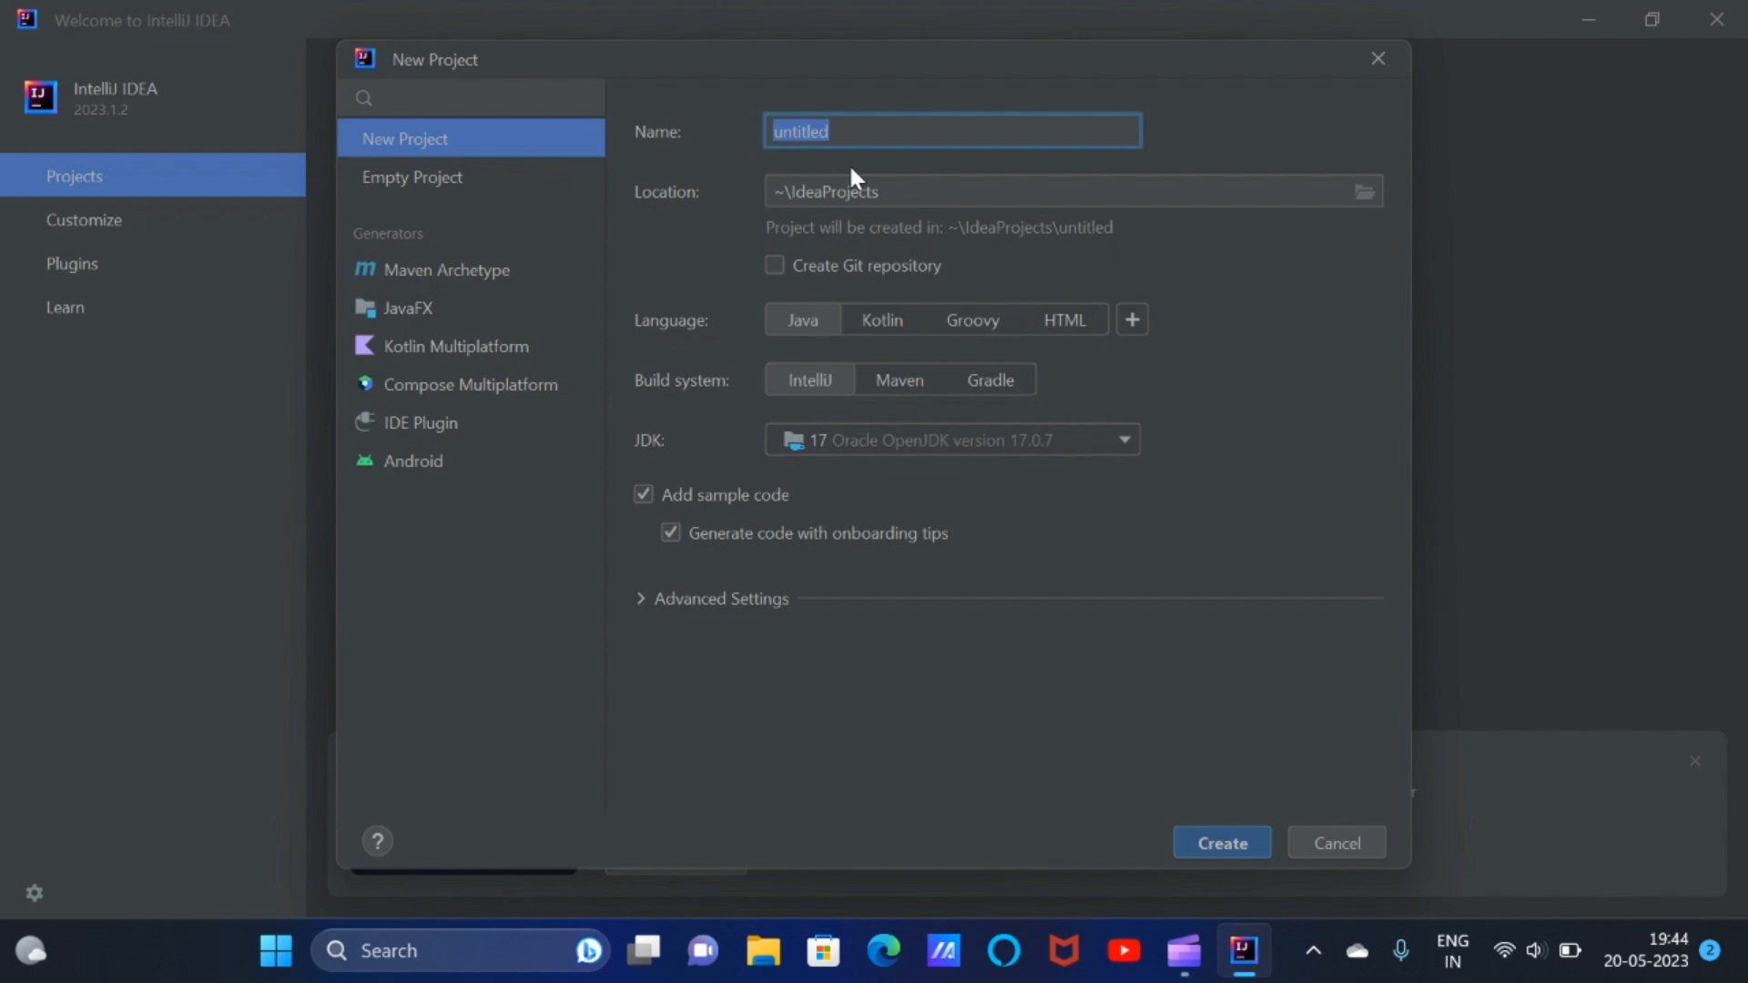
{"action": "type", "text": "Hello"}
{"action": "left_click", "coordinate": [934, 192]}
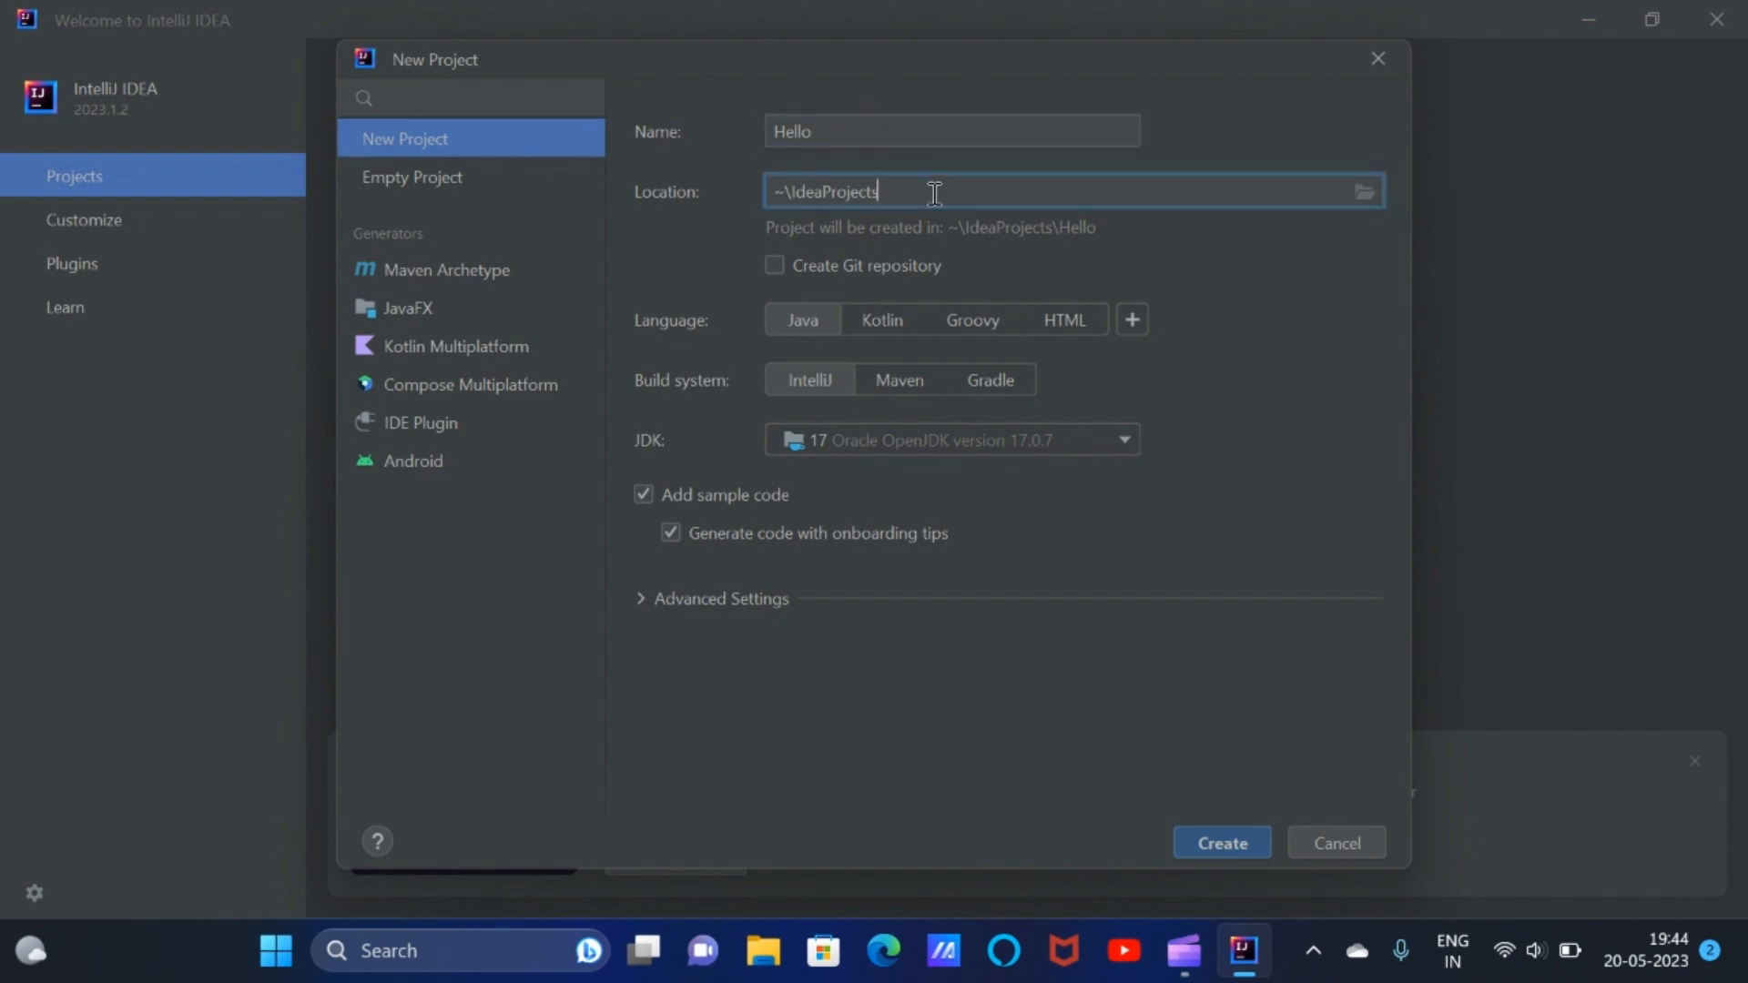
{"action": "left_click", "coordinate": [1365, 193]}
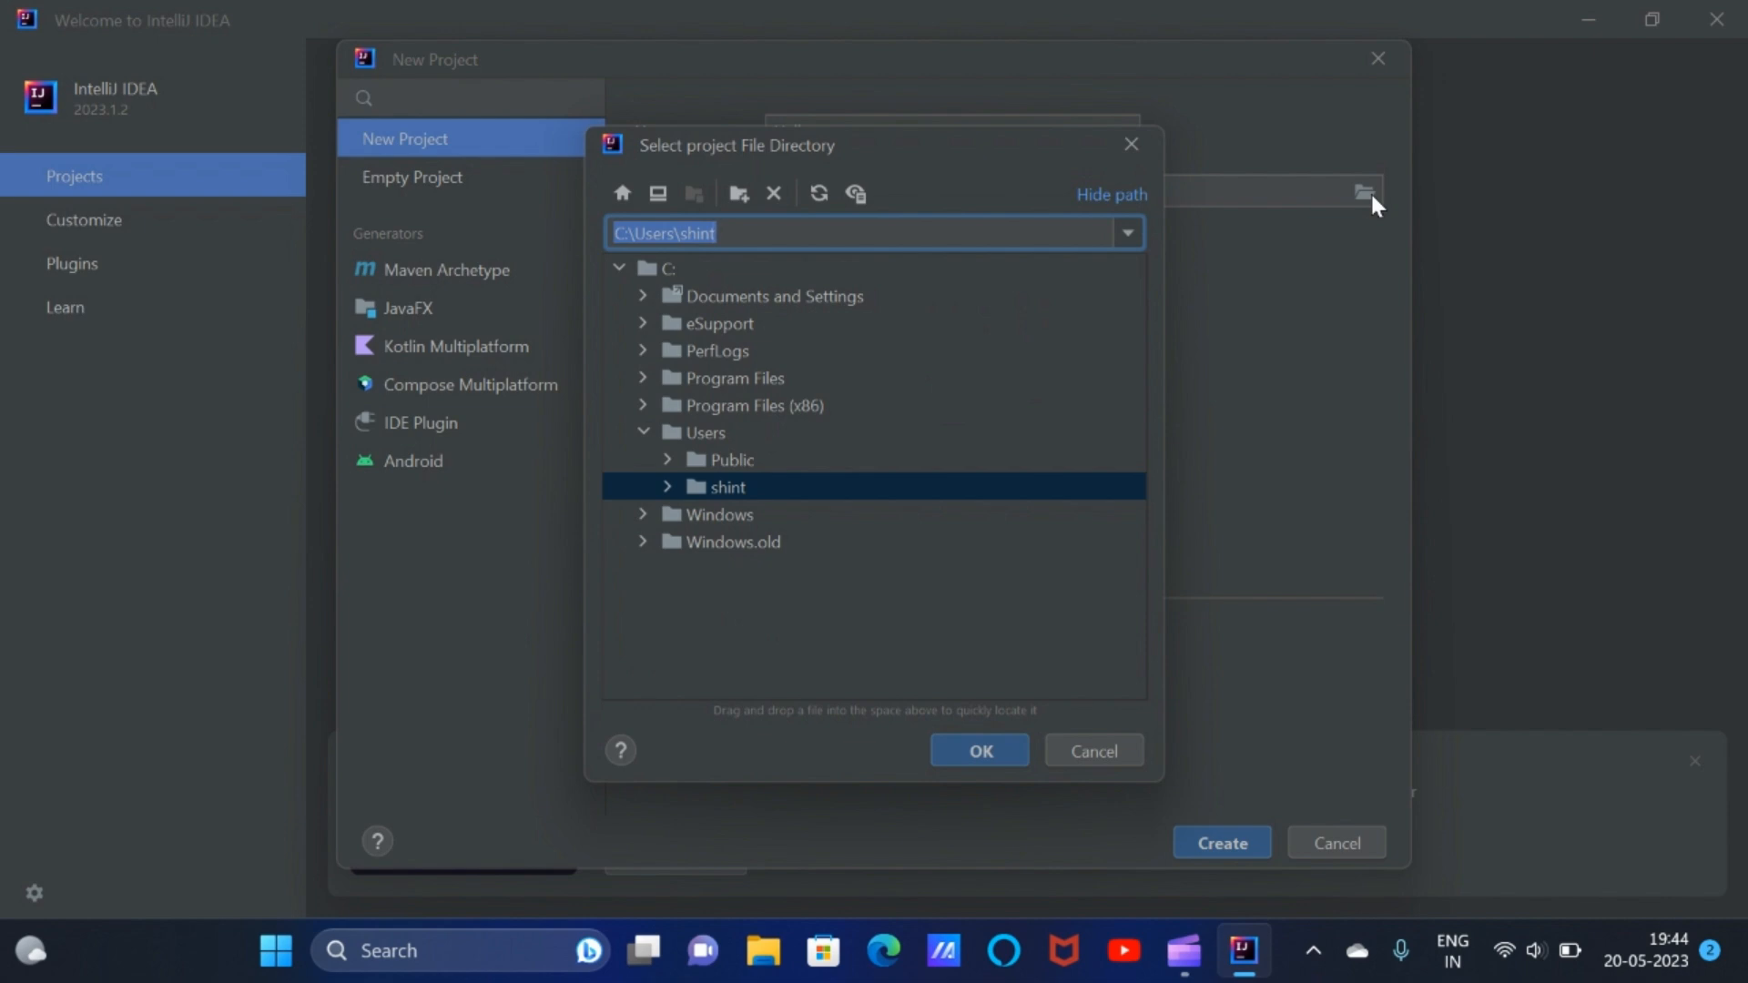
{"action": "left_click", "coordinate": [1001, 743]}
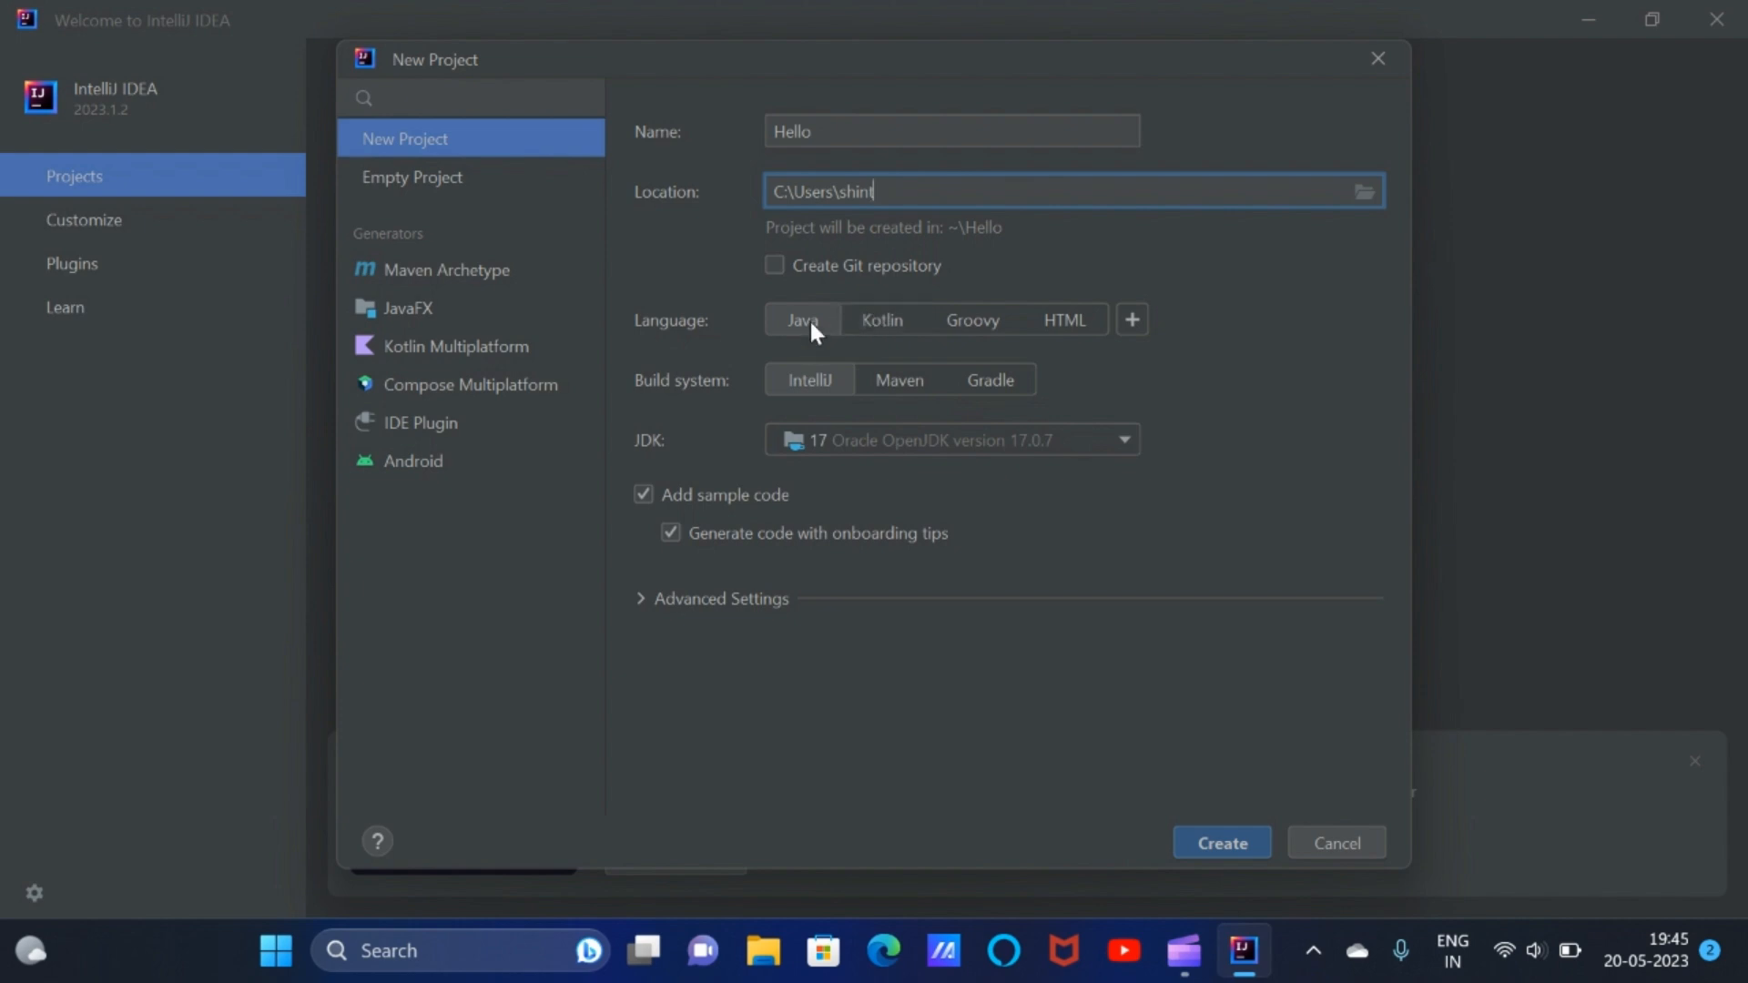
- Choose Oracle OpenJDK version 17.0.7 as the JDK and create the Java project with sample code
{"action": "left_click", "coordinate": [859, 446]}
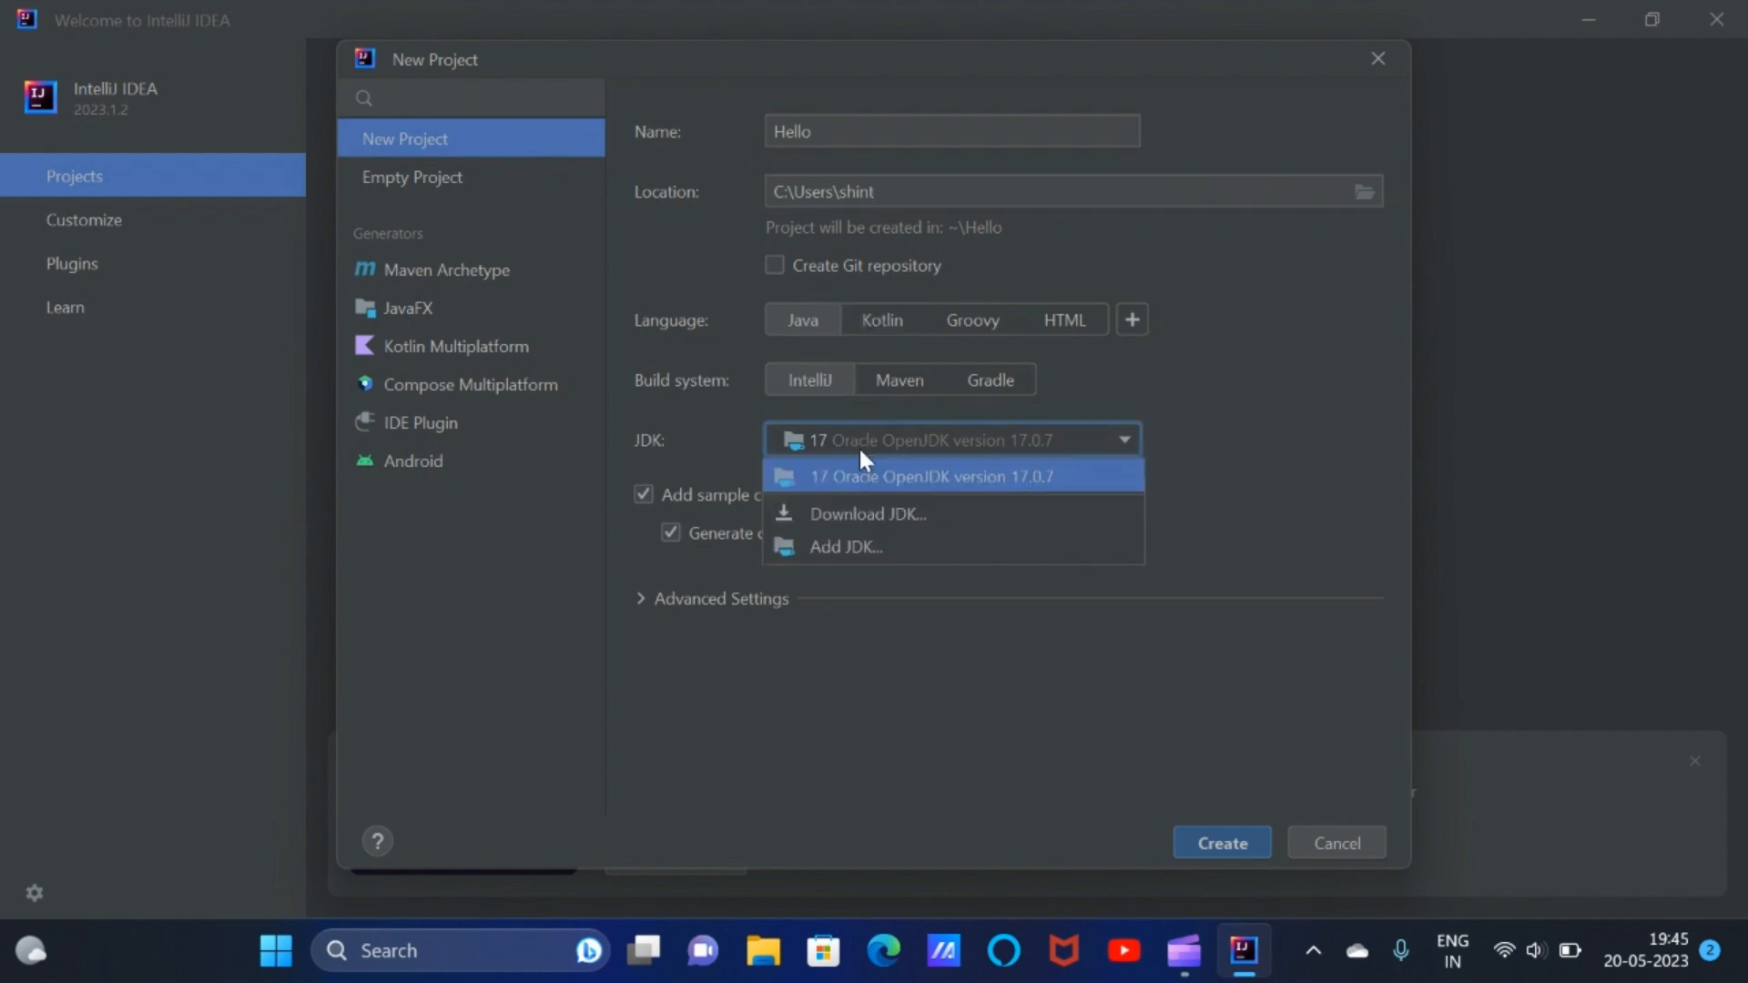
{"action": "left_click", "coordinate": [879, 477]}
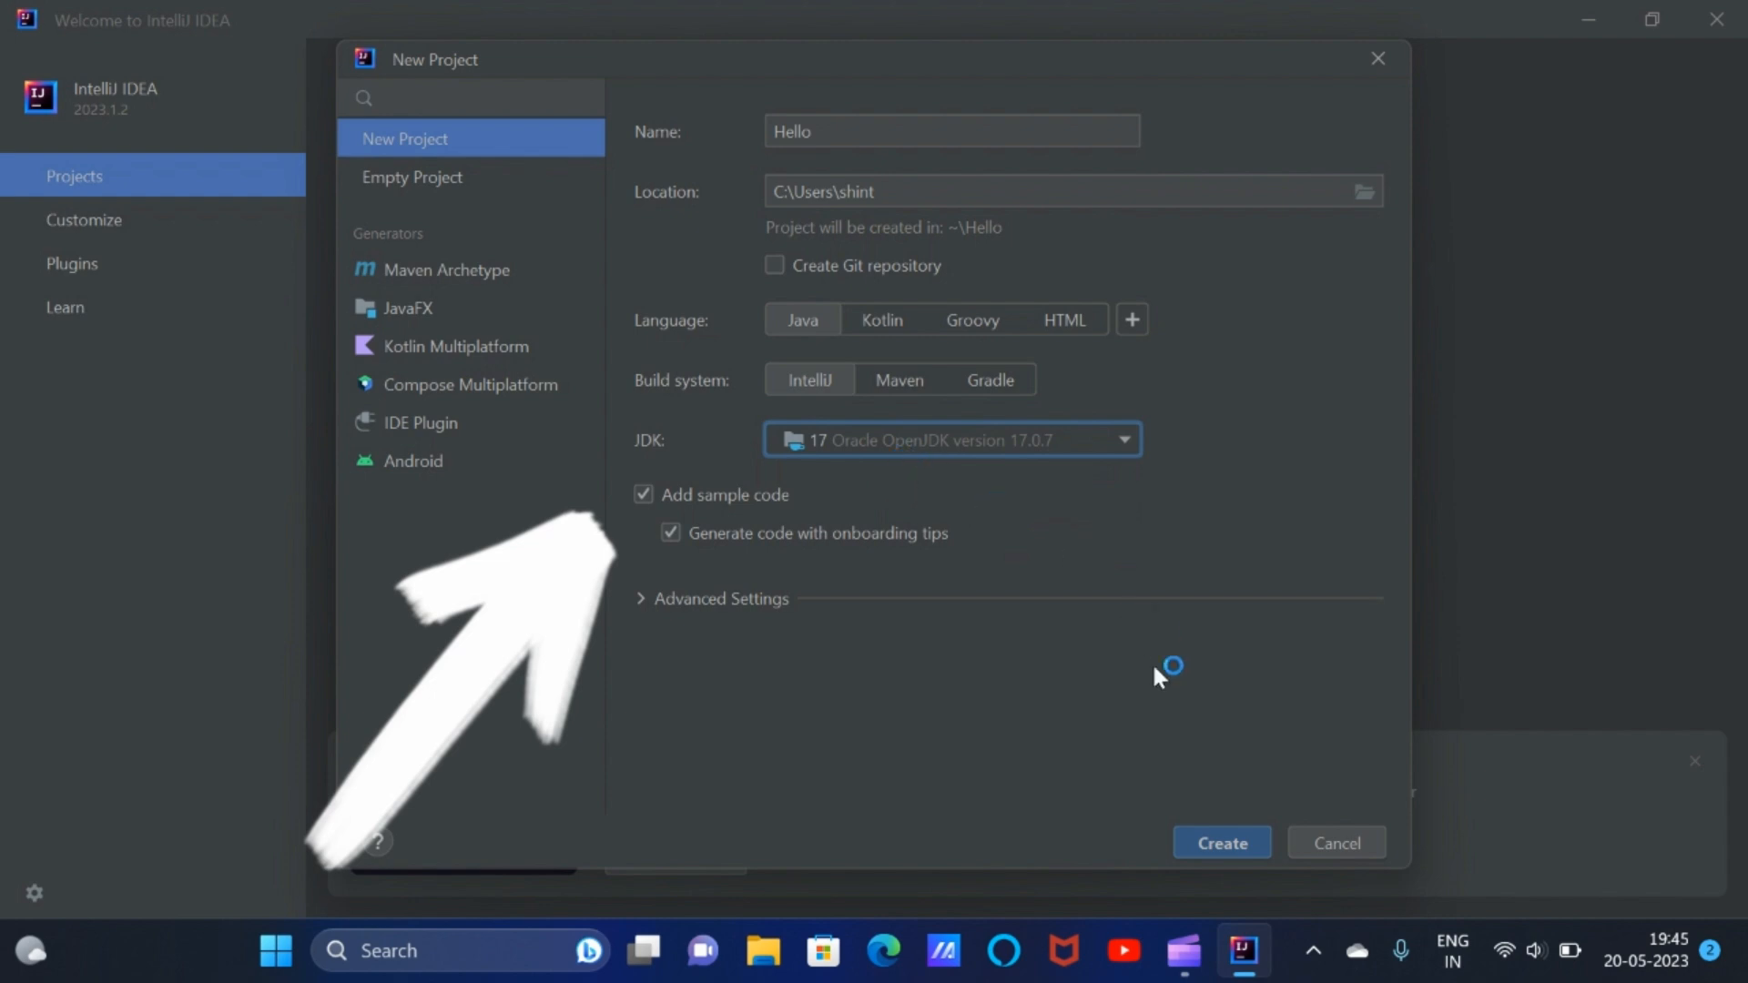
{"action": "left_click", "coordinate": [1205, 848]}
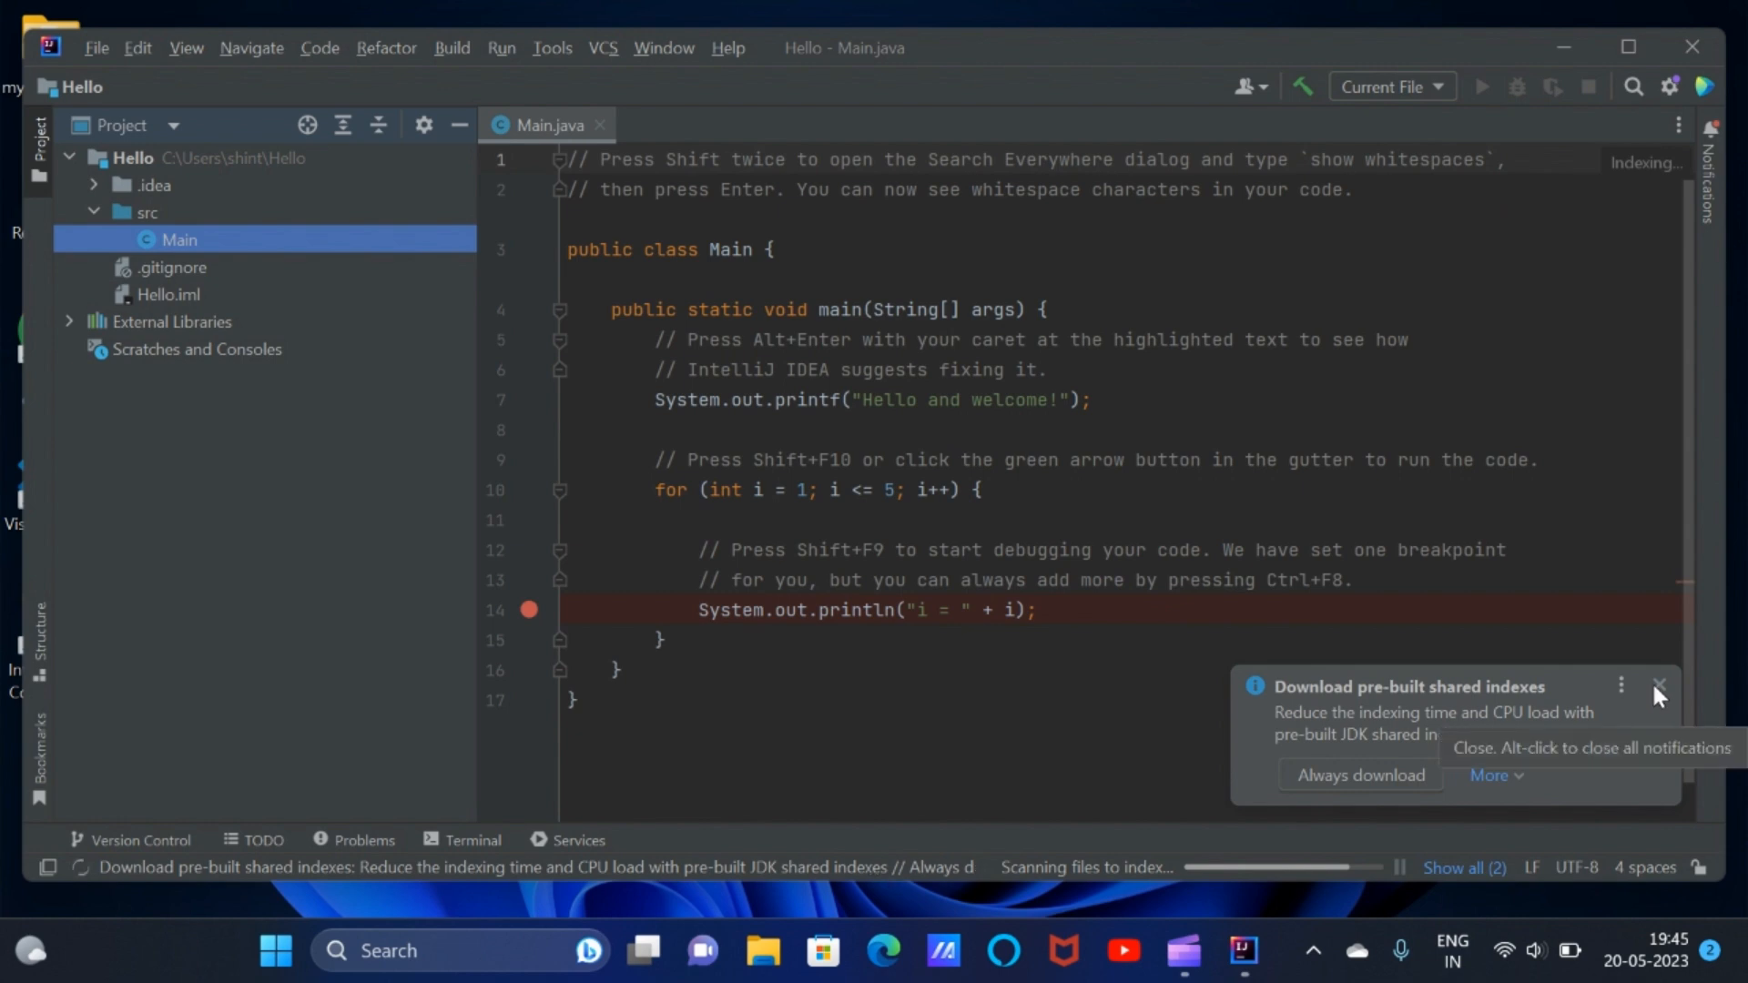
- Dismiss the pre-built shared indexes notification and narrow the project tree beside the editor, leaving the src folder selected
{"action": "left_click", "coordinate": [1657, 687]}
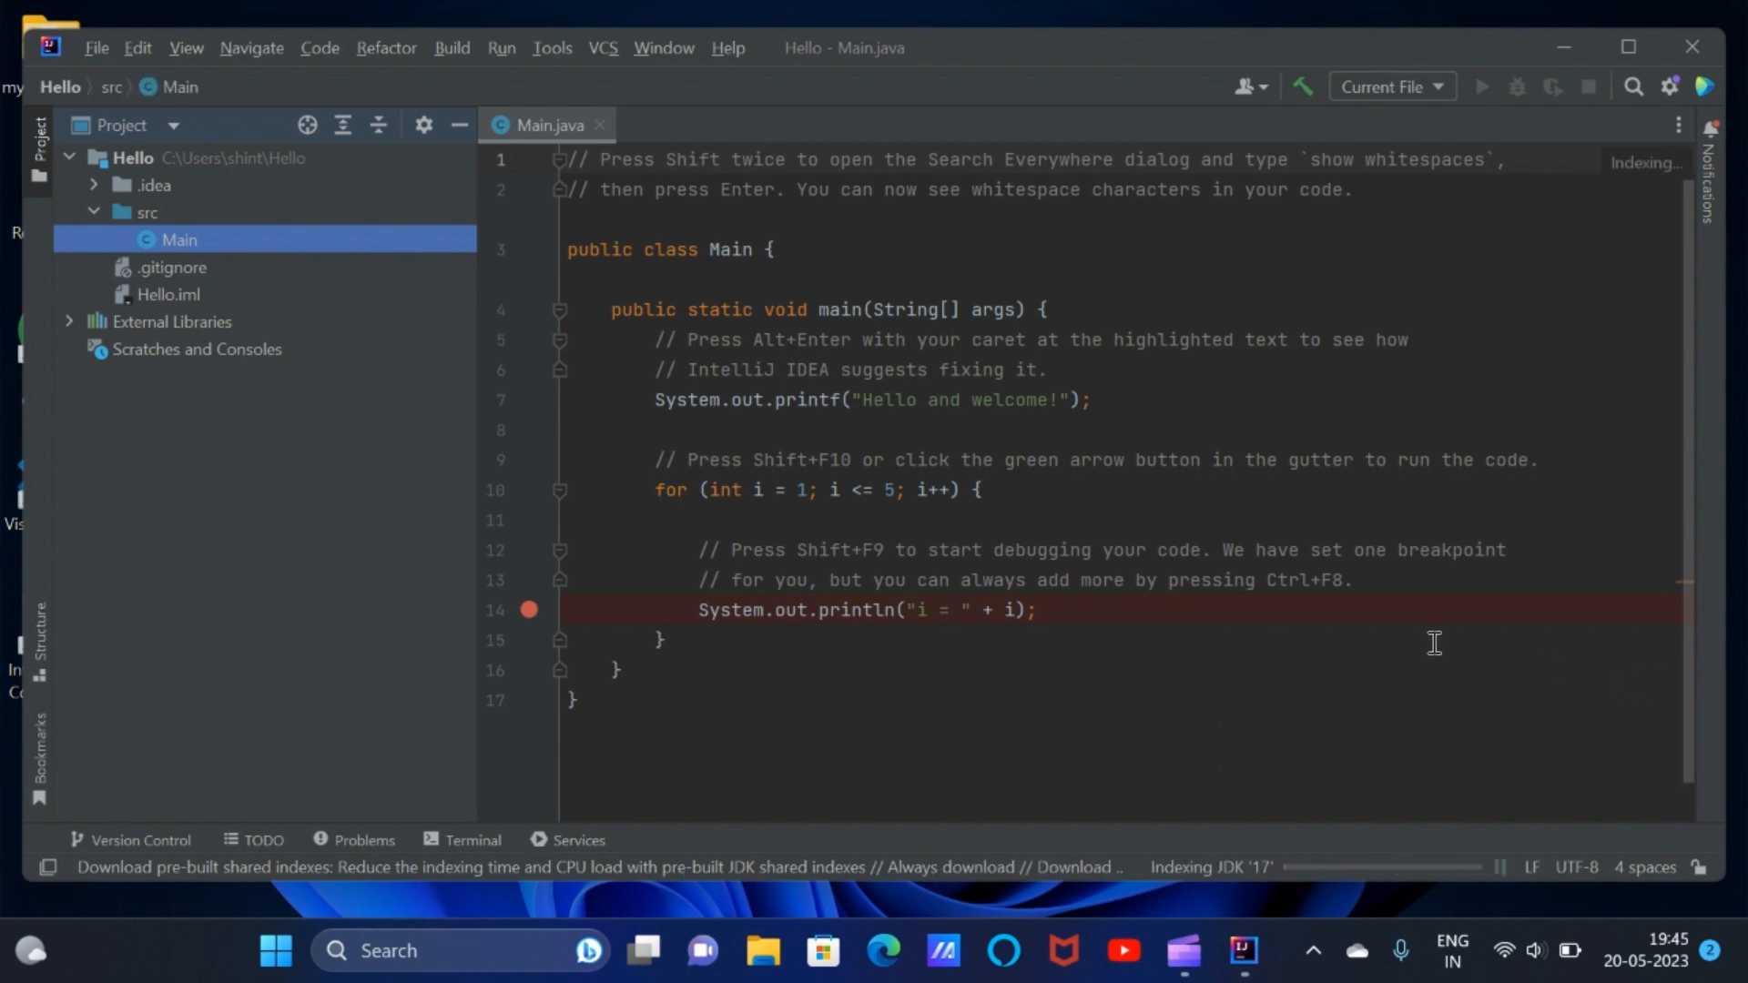
{"action": "left_click_drag", "start_coordinate": [476, 402], "coordinate": [327, 401]}
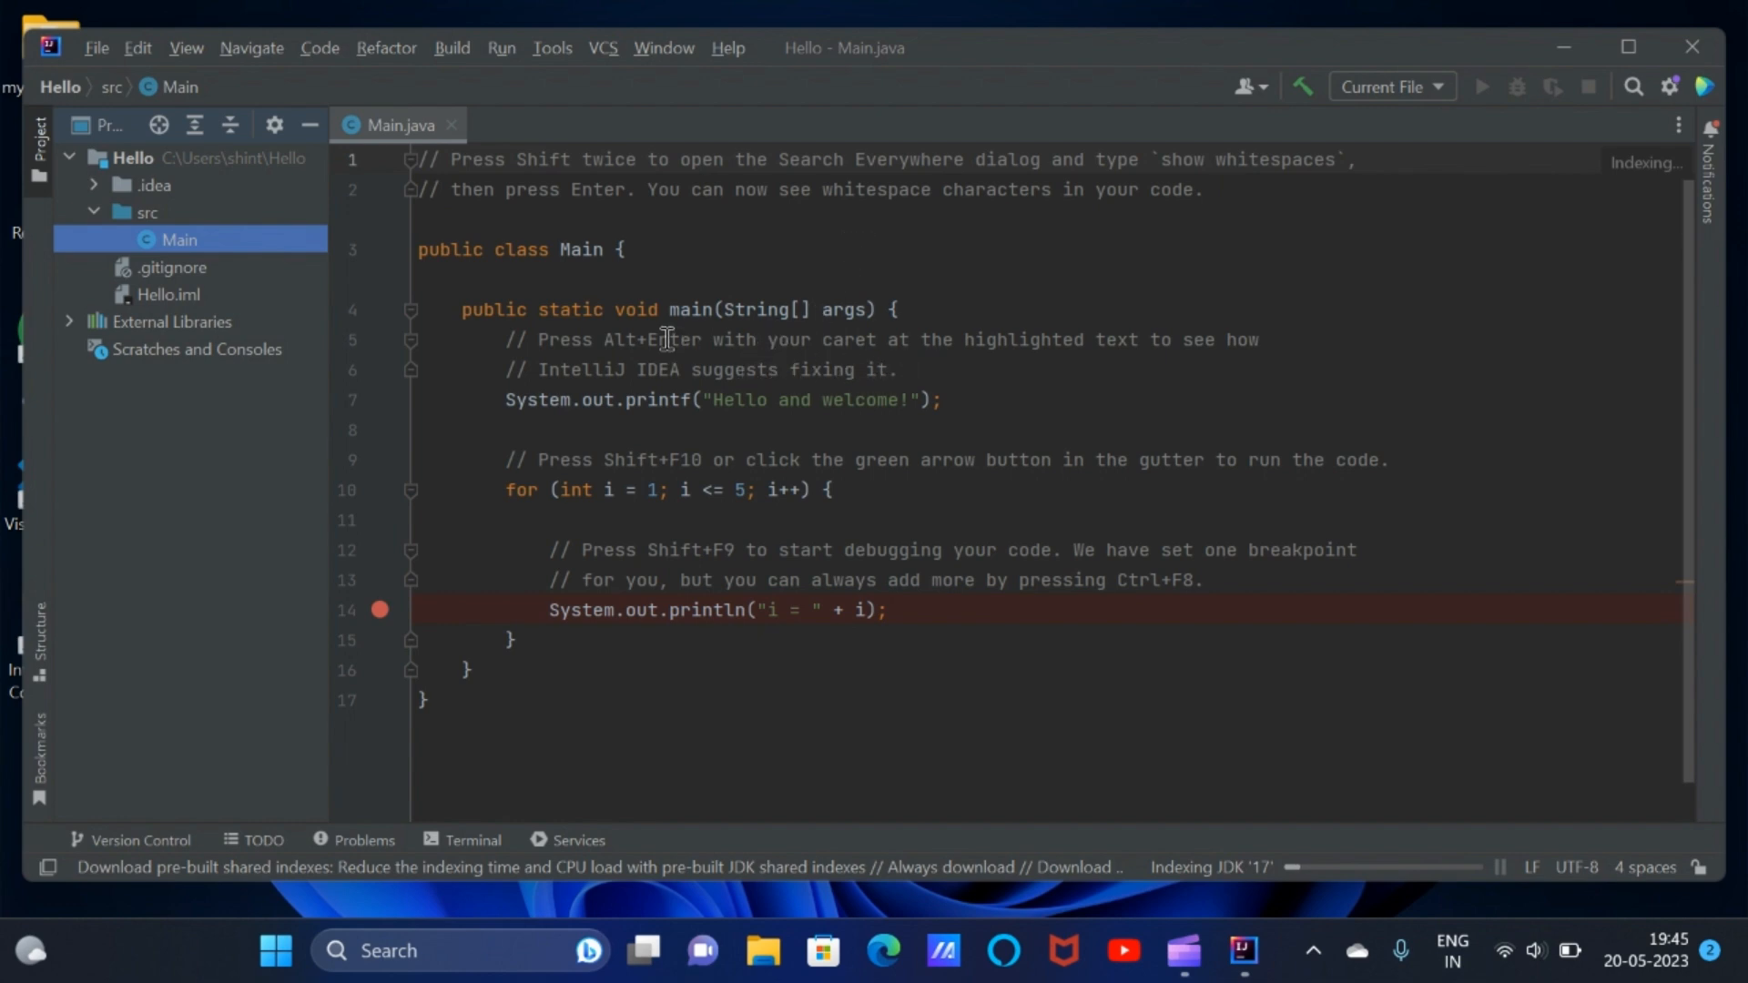
{"action": "left_click", "coordinate": [594, 300]}
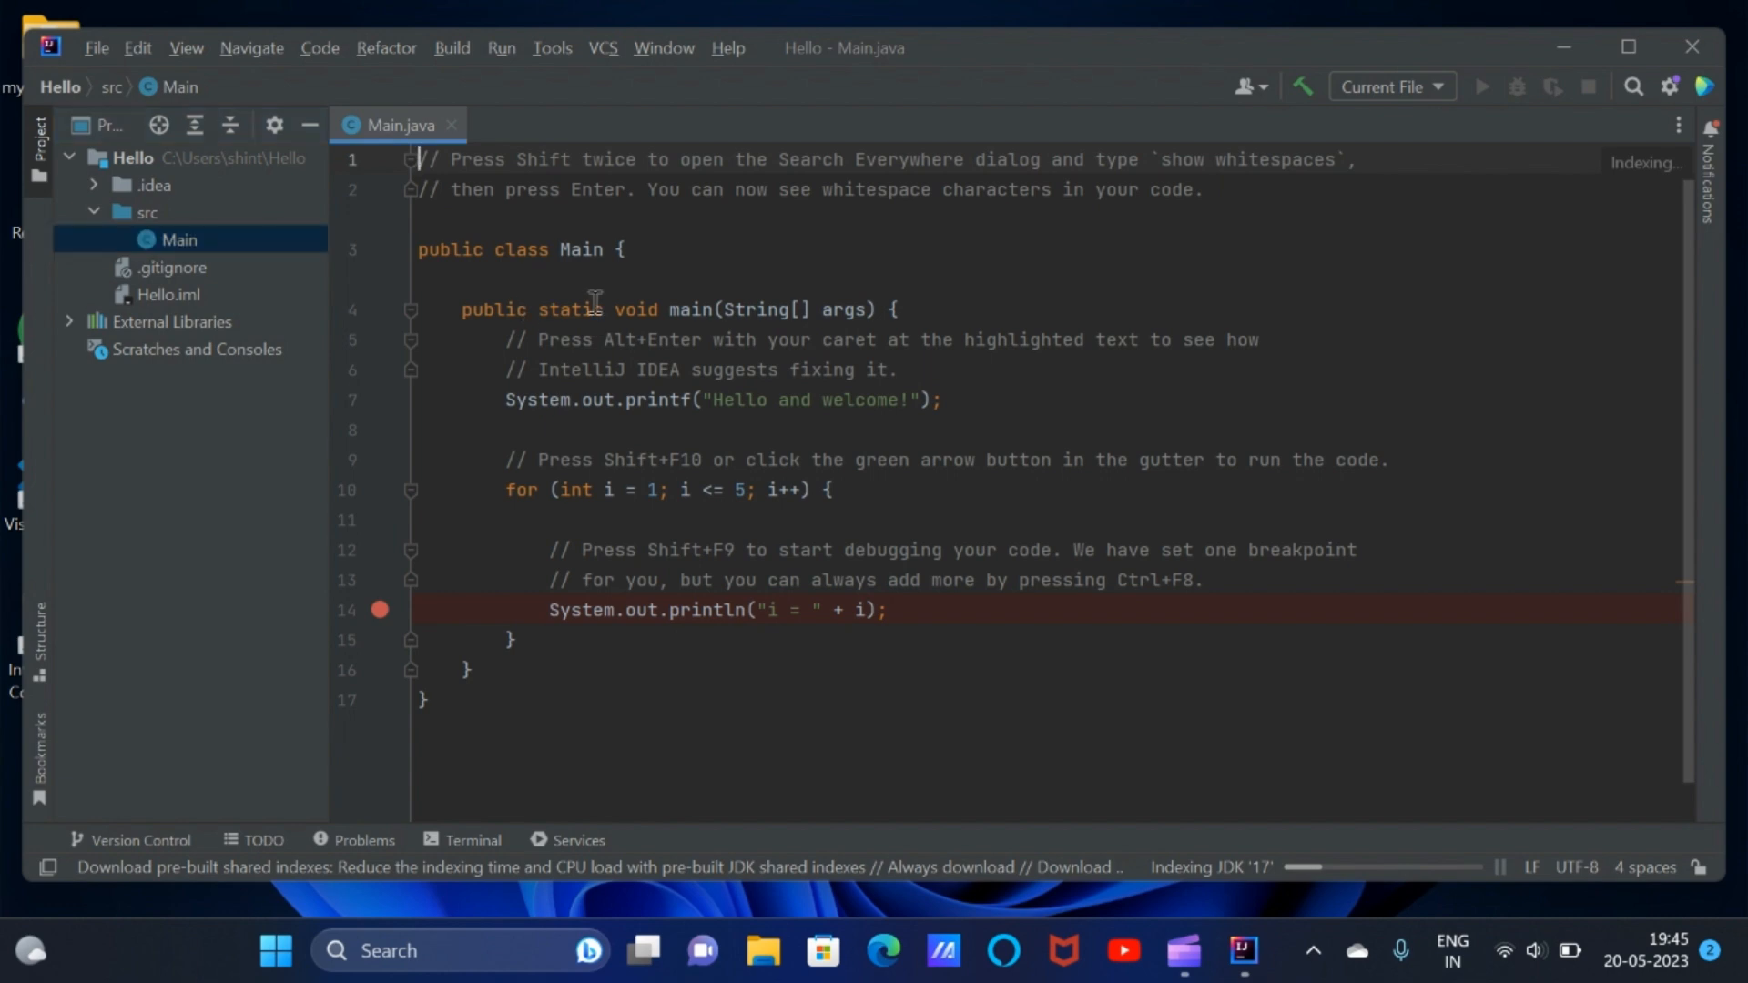
{"action": "right_click", "coordinate": [259, 235]}
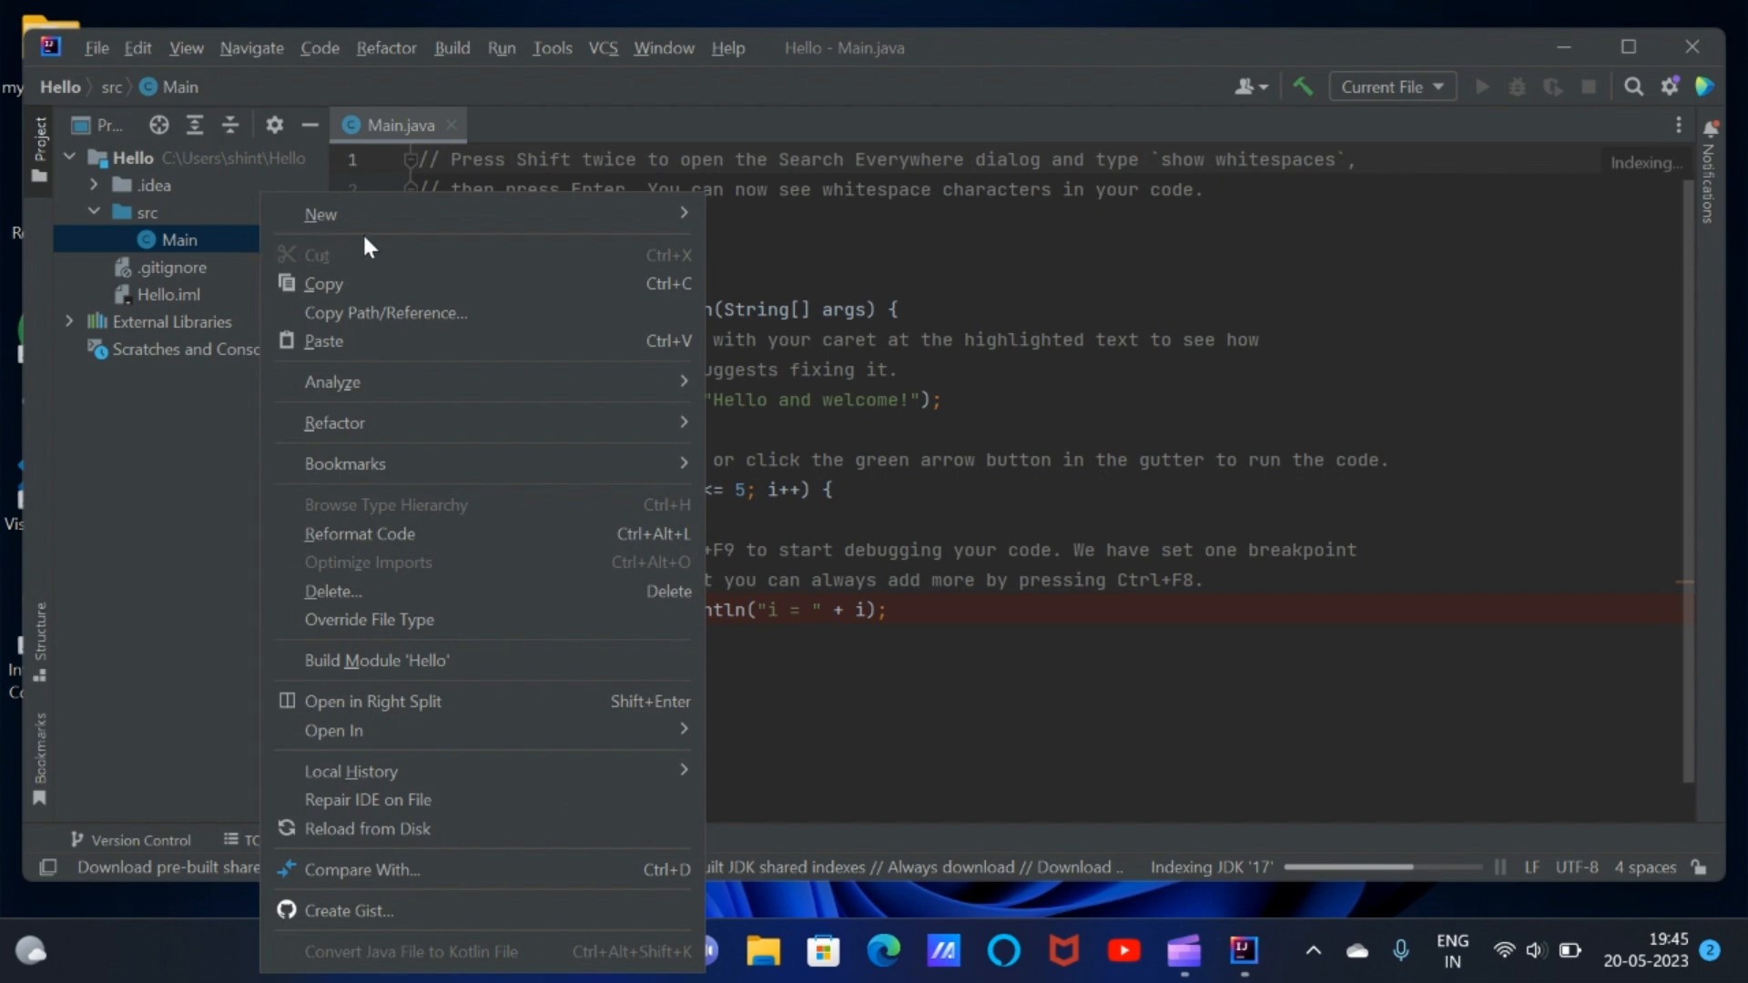
{"action": "left_click", "coordinate": [204, 213]}
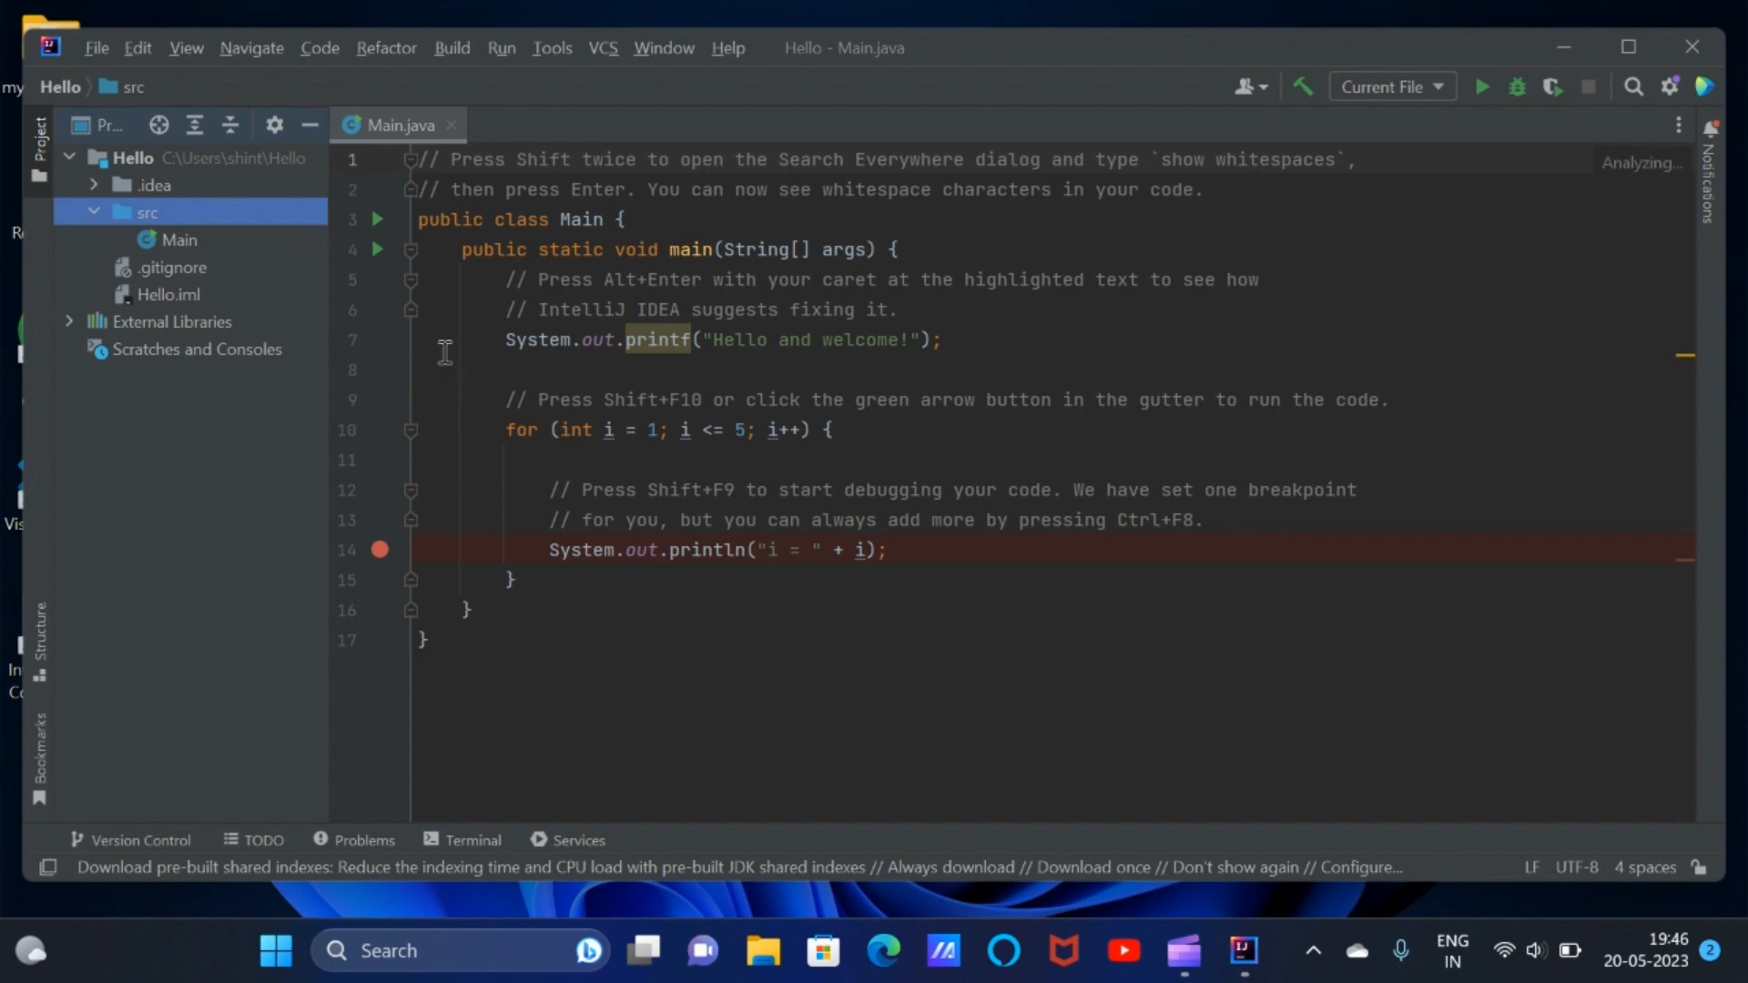
- Run Main.main() from Main.java and examine its printed output, temporarily enlarging the console area
{"action": "left_click", "coordinate": [377, 250]}
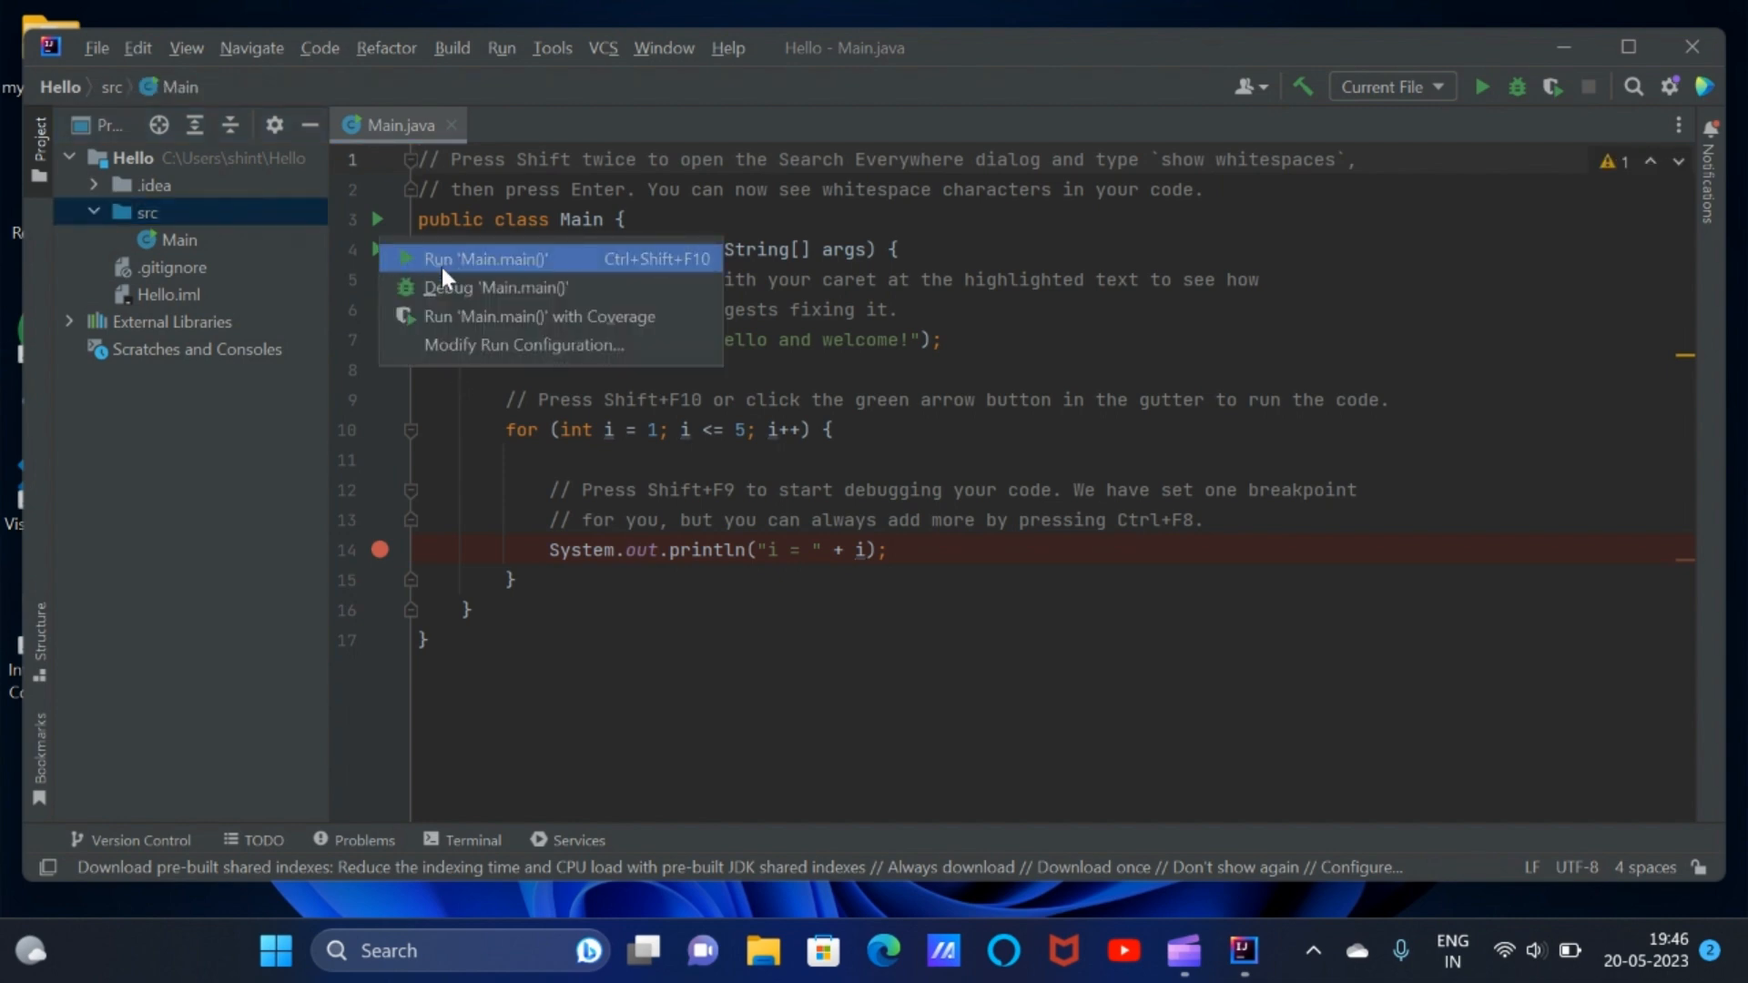
{"action": "left_click", "coordinate": [442, 262]}
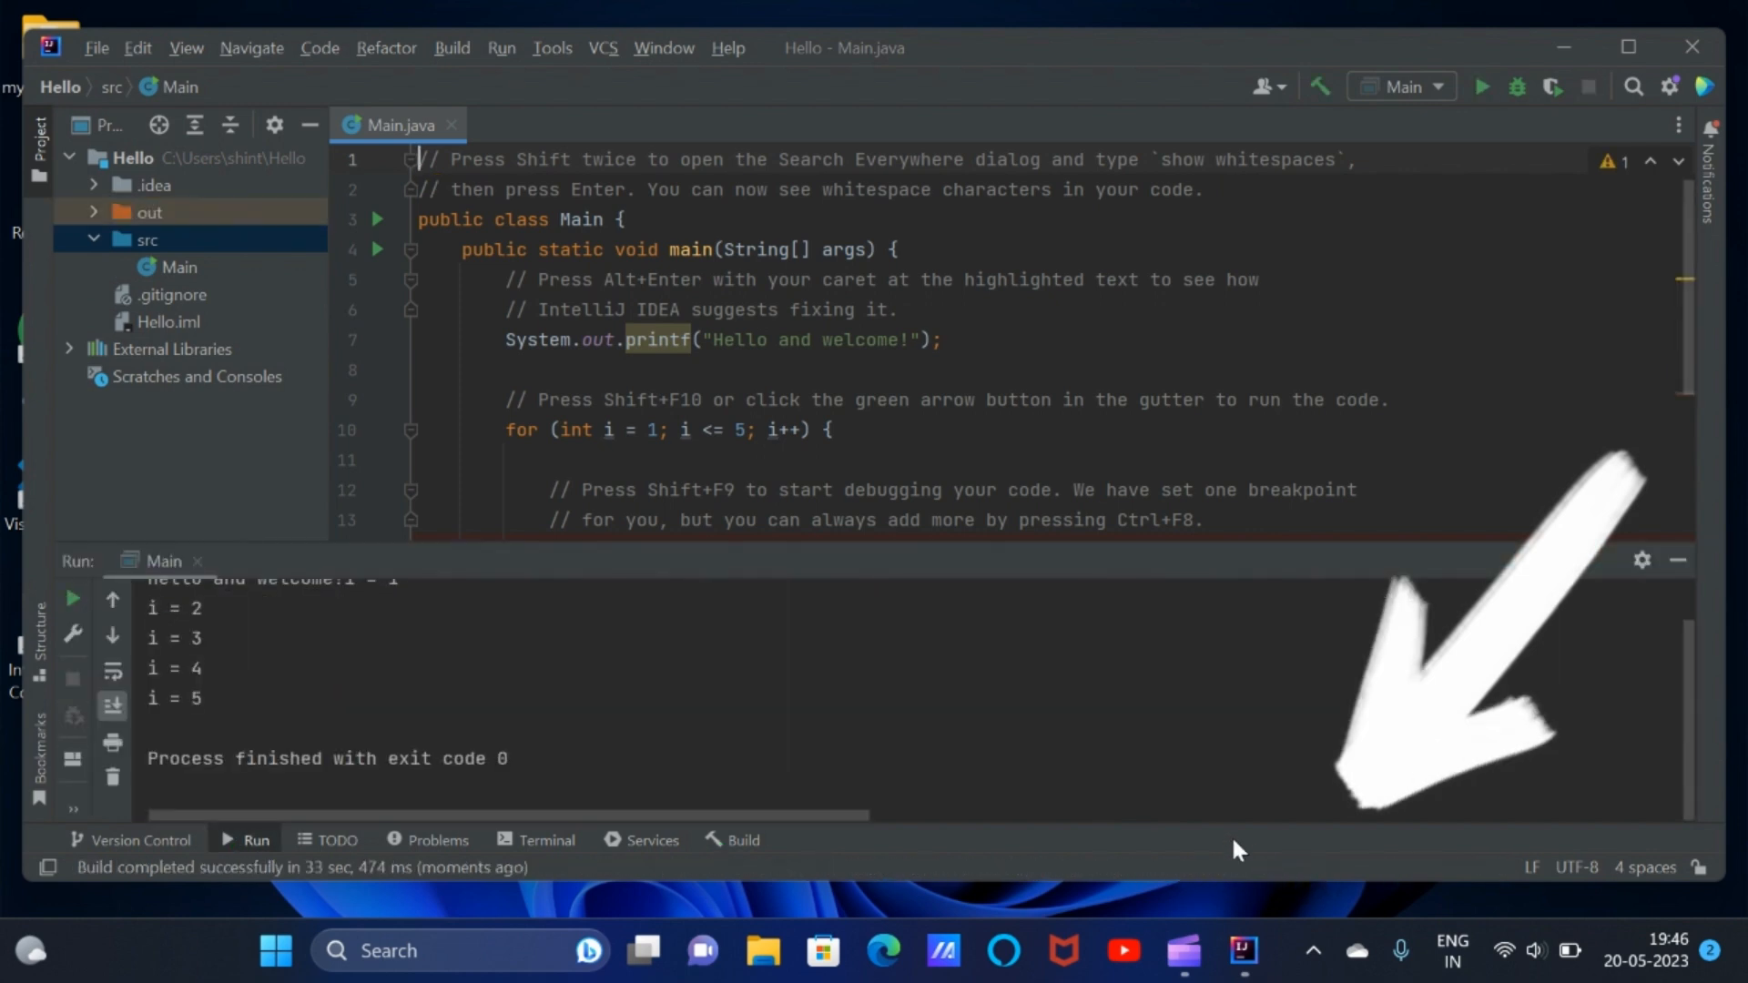
{"action": "left_click_drag", "start_coordinate": [519, 543], "coordinate": [521, 454]}
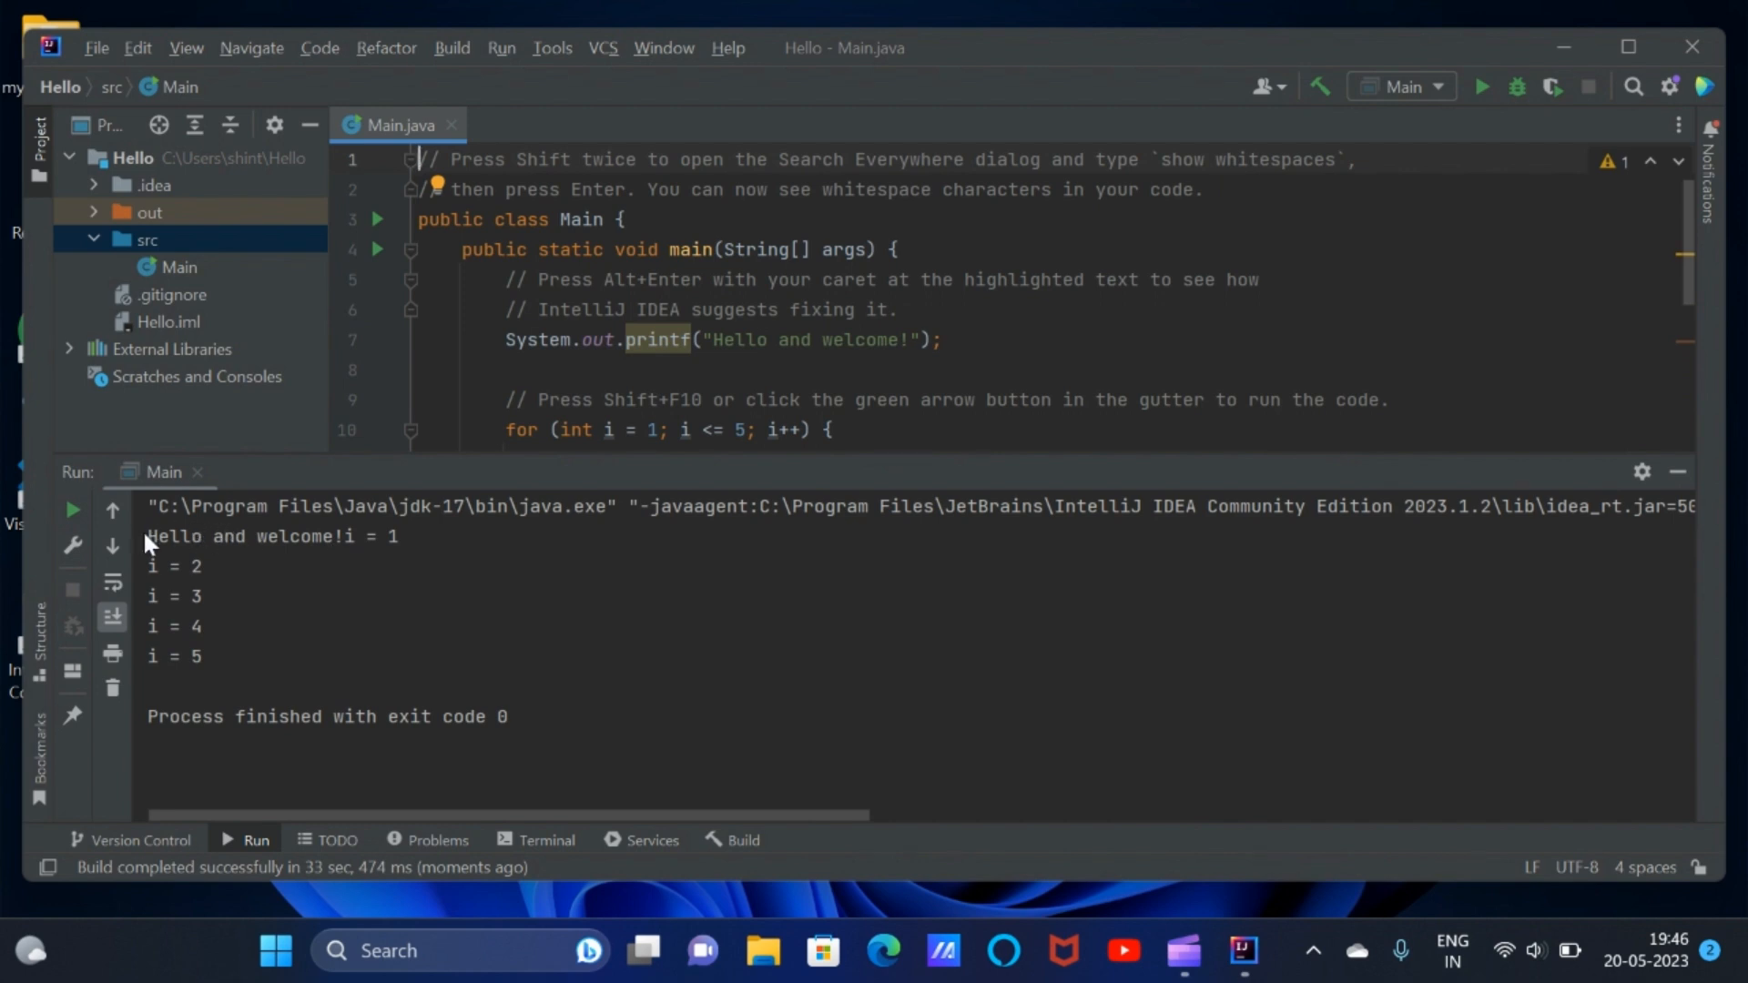
{"action": "left_click_drag", "start_coordinate": [150, 535], "coordinate": [269, 677]}
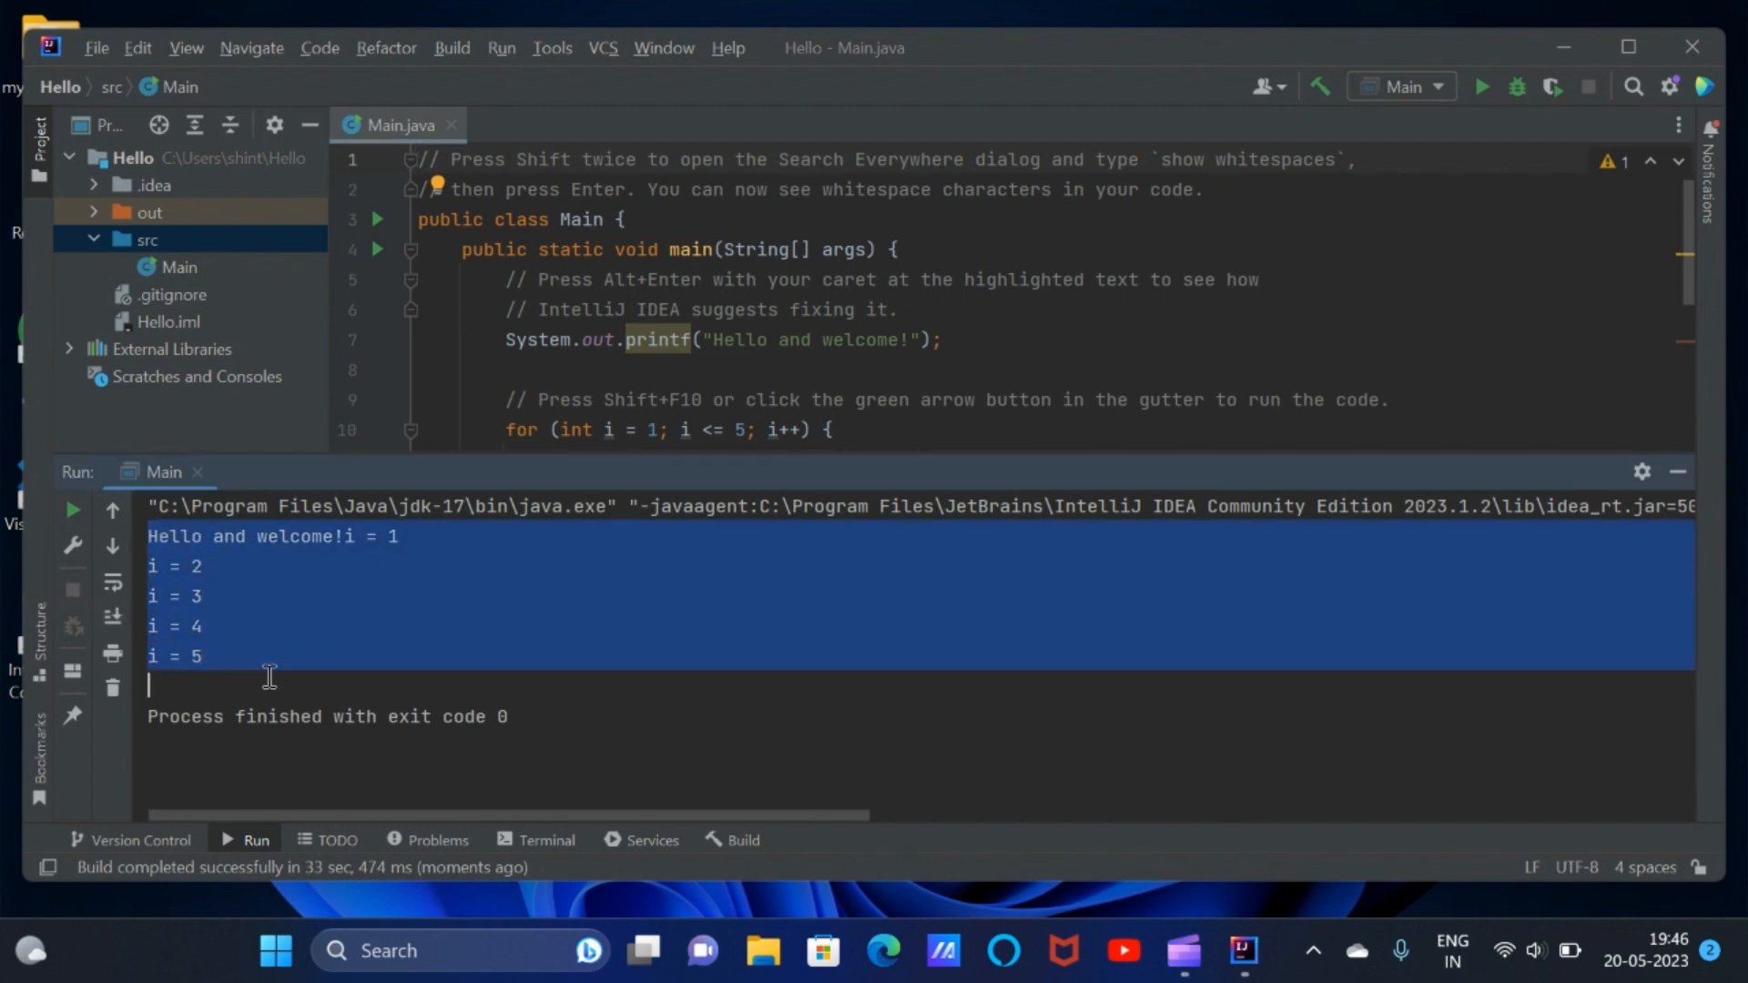
{"action": "left_click_drag", "start_coordinate": [819, 482], "coordinate": [792, 642]}
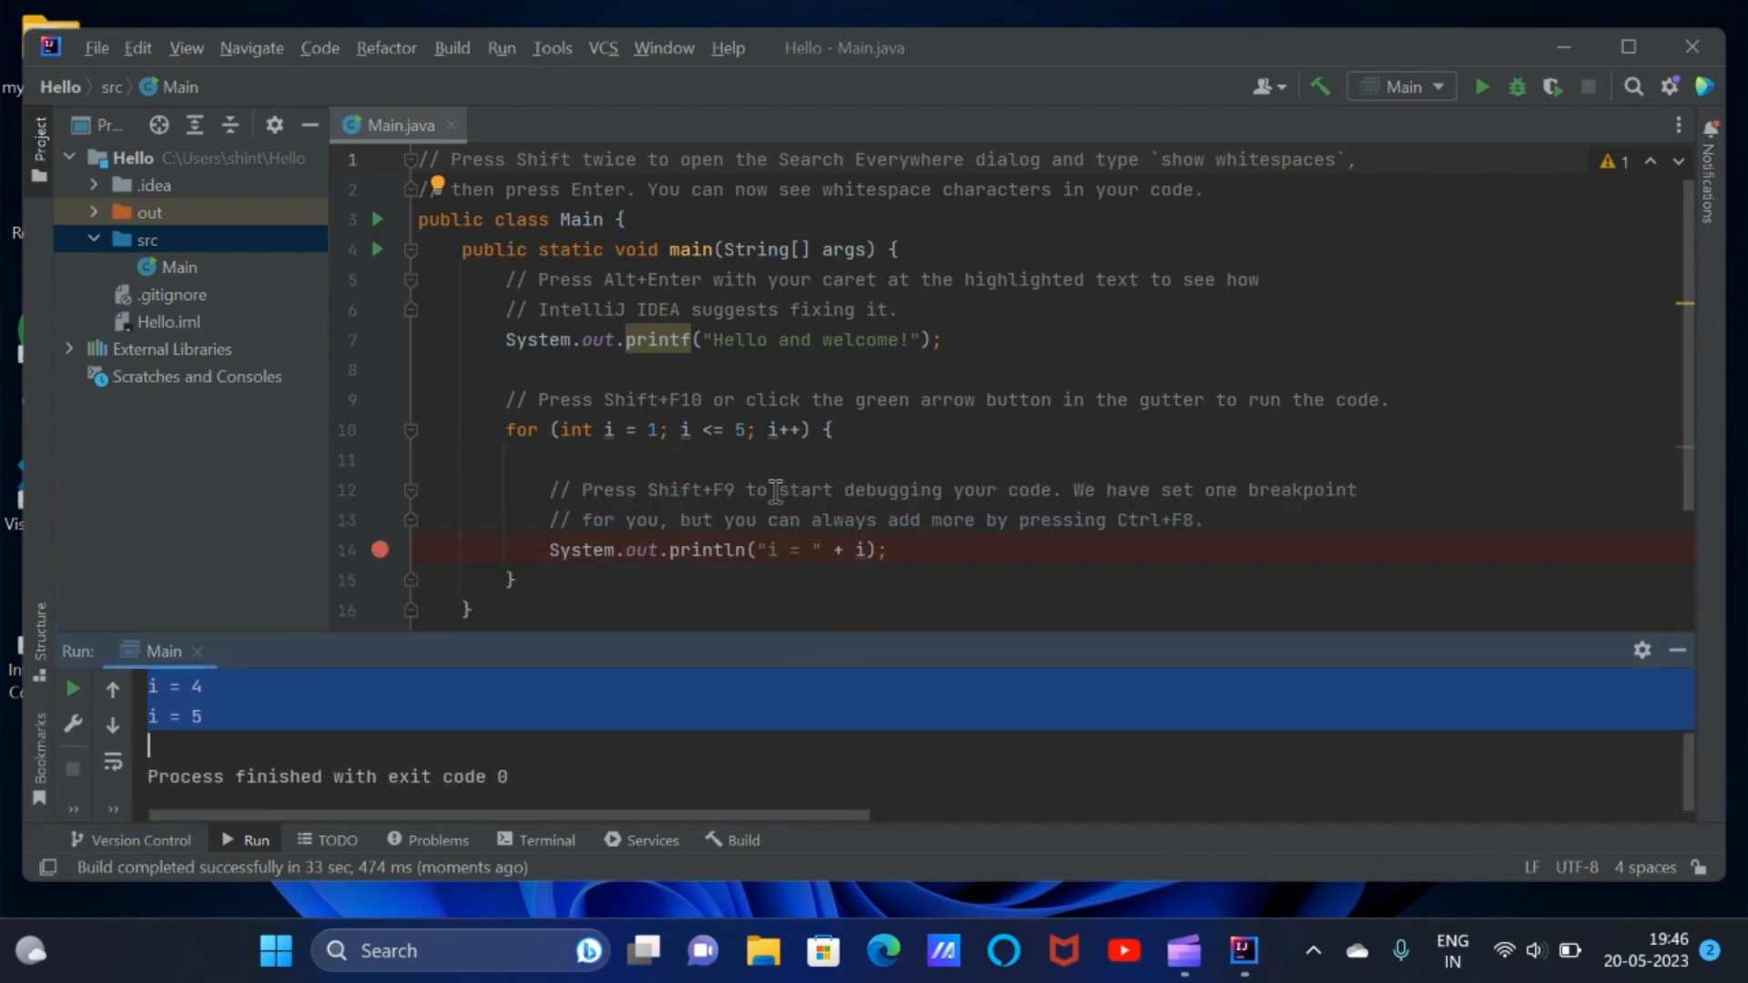